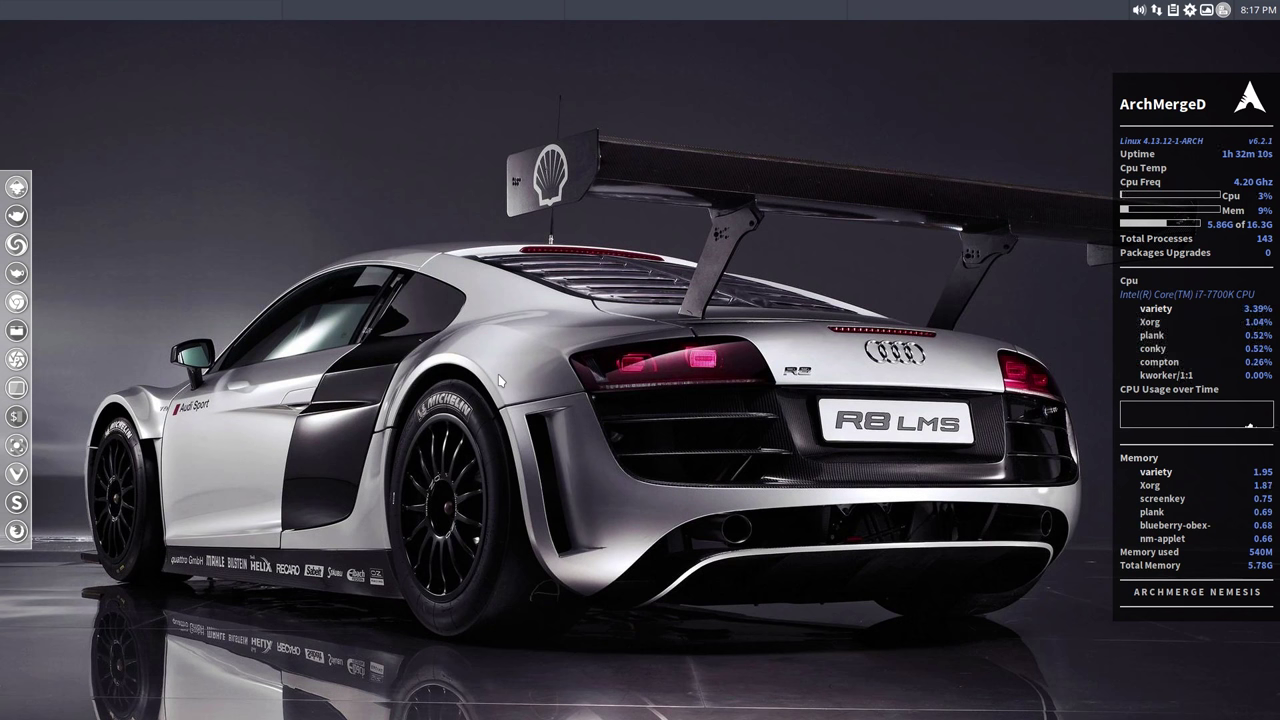
- Display the system information in a terminal, highlight the icon theme's name, and close the terminal
key("ctrl+alt+t")
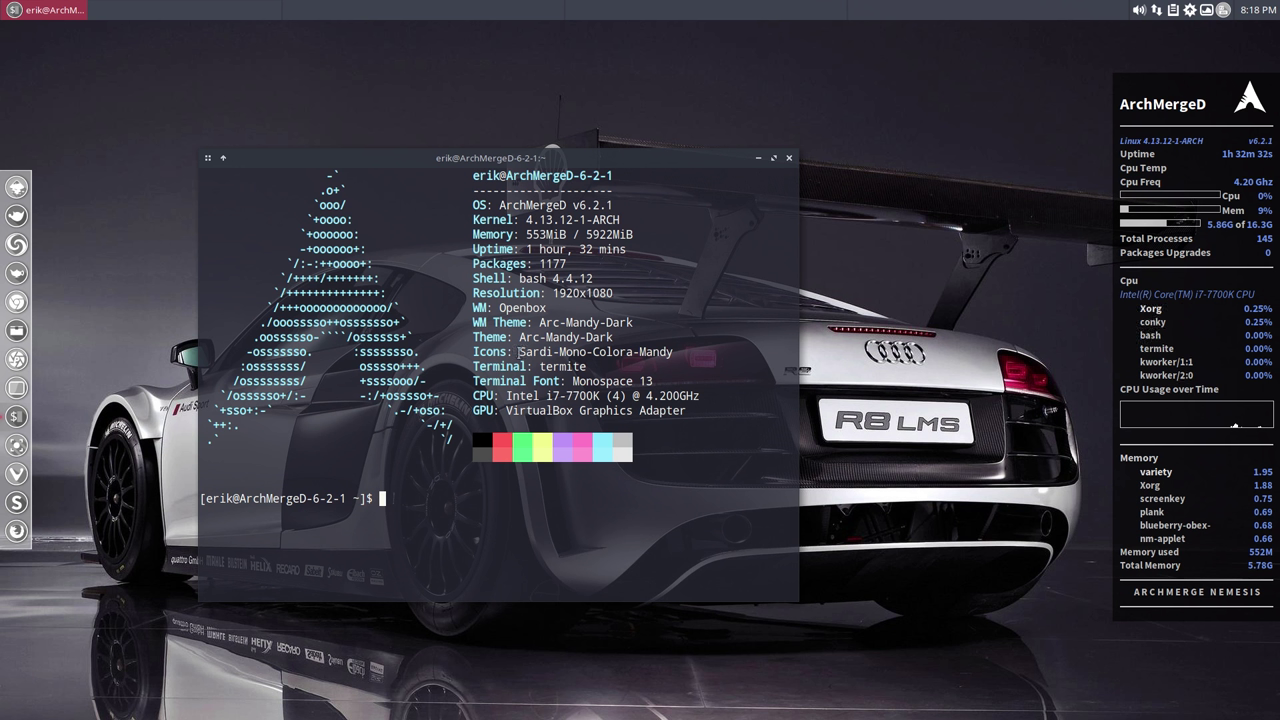
left_click_drag(519, 352, 675, 352)
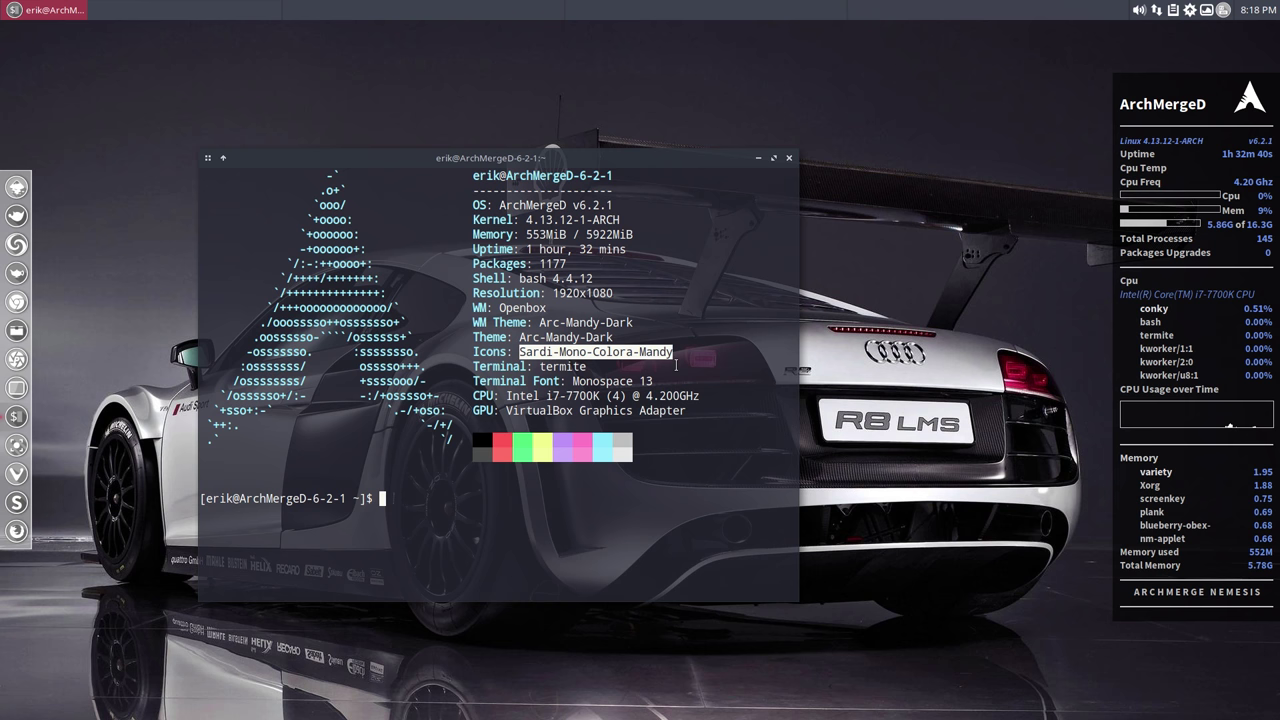
left_click(789, 159)
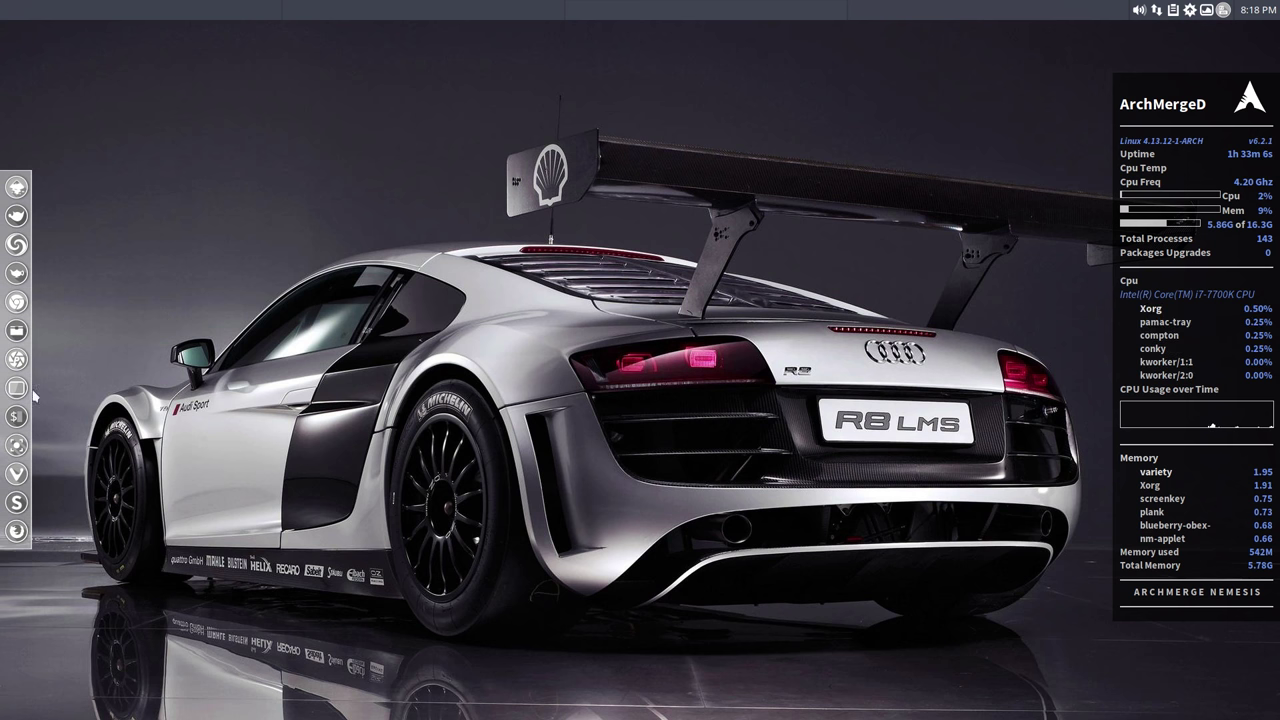
- Set the dock's position to Bottom in its preferences and close them
right_click(5, 341)
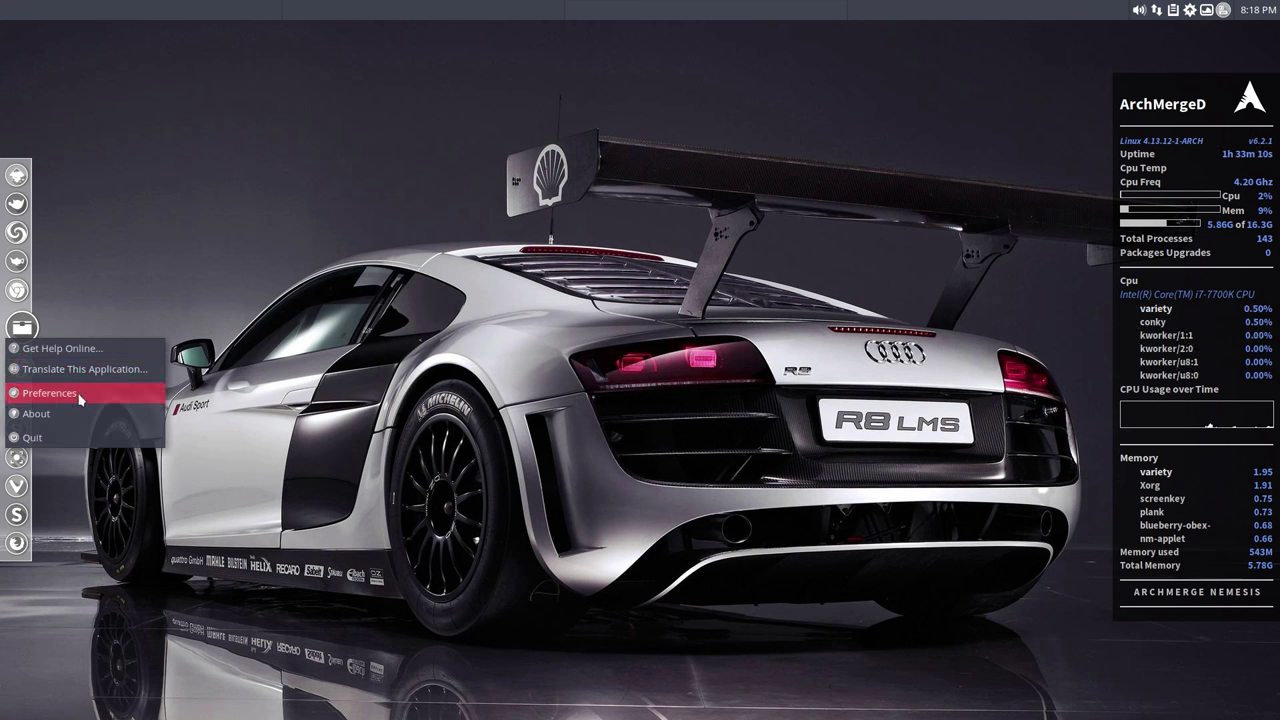
left_click(50, 393)
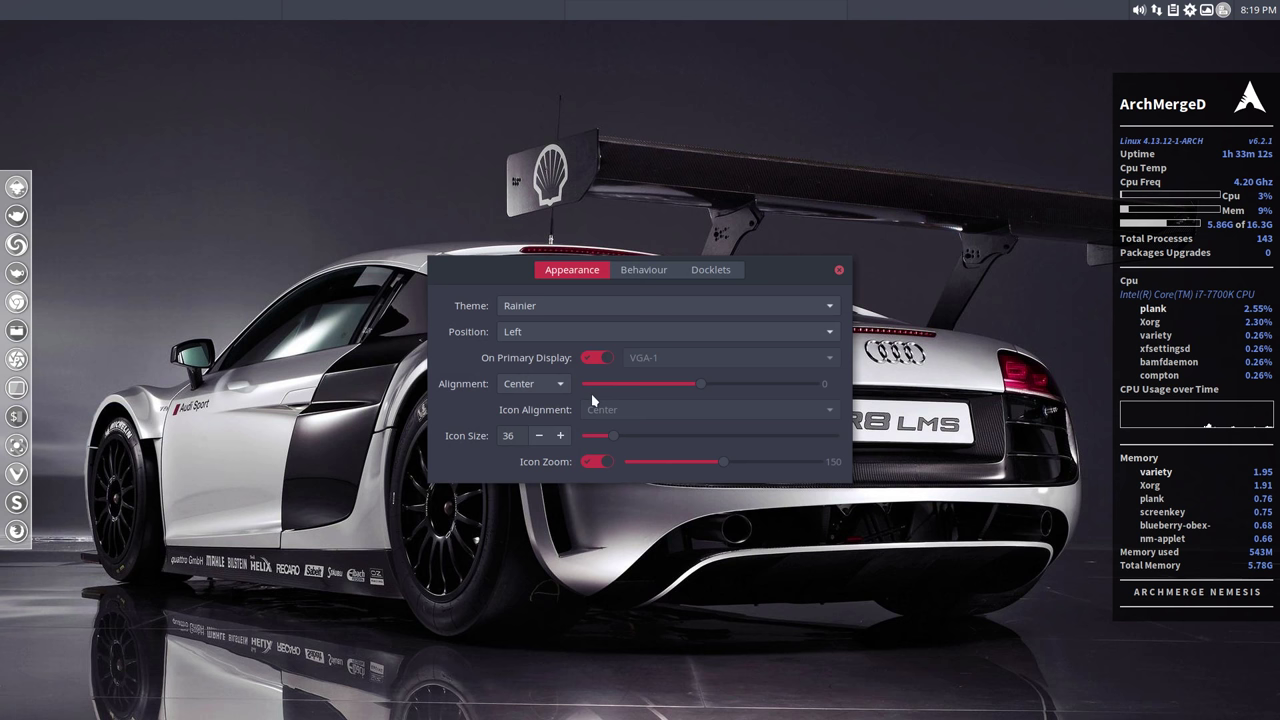
left_click(568, 341)
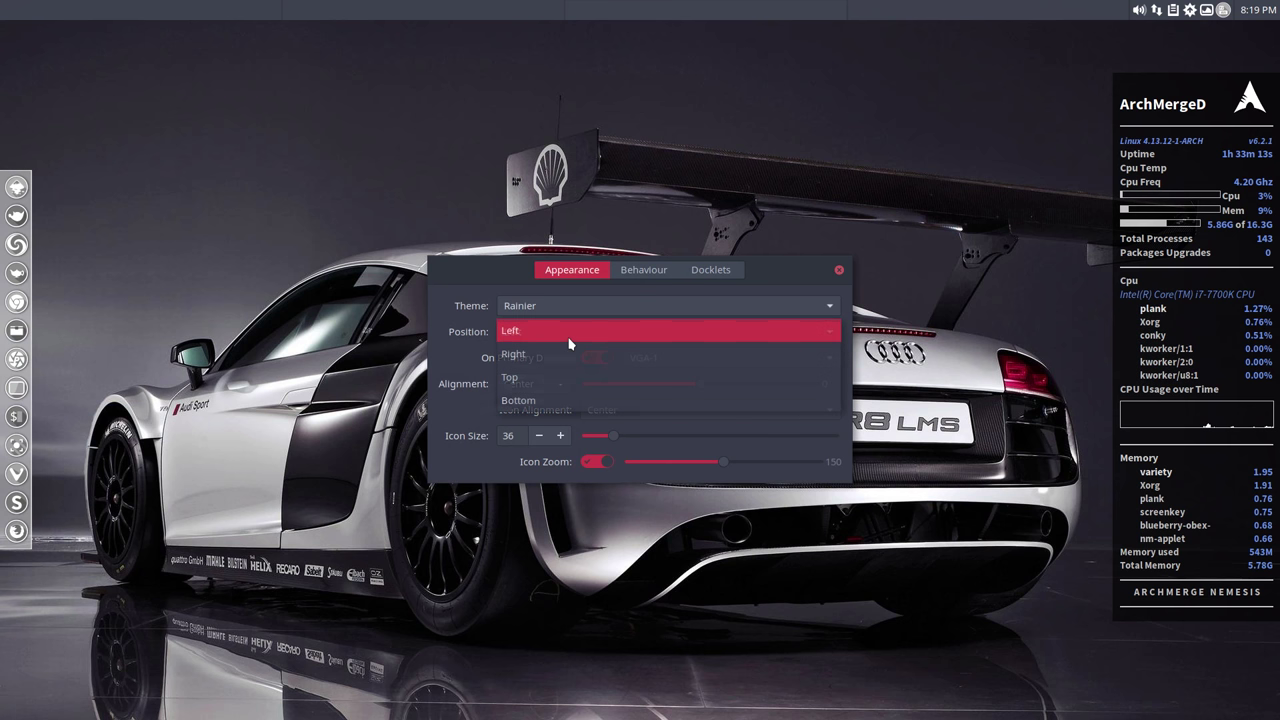
left_click(580, 405)
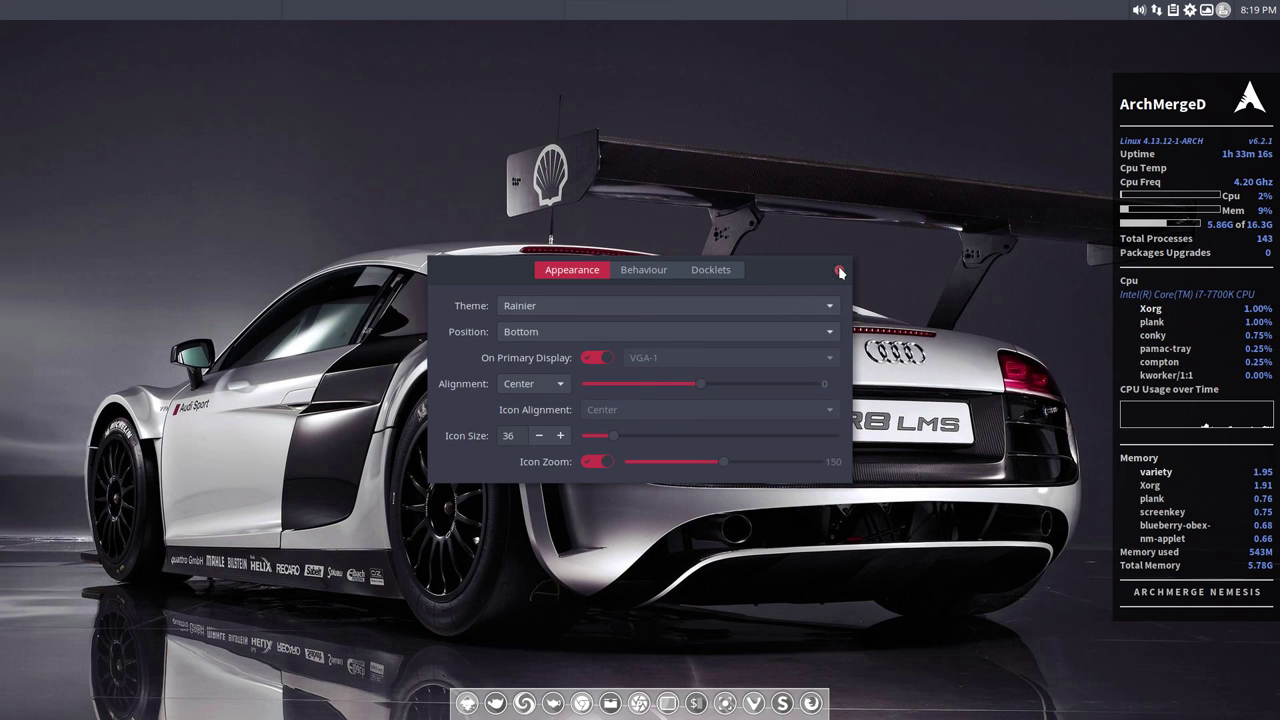
left_click(852, 456)
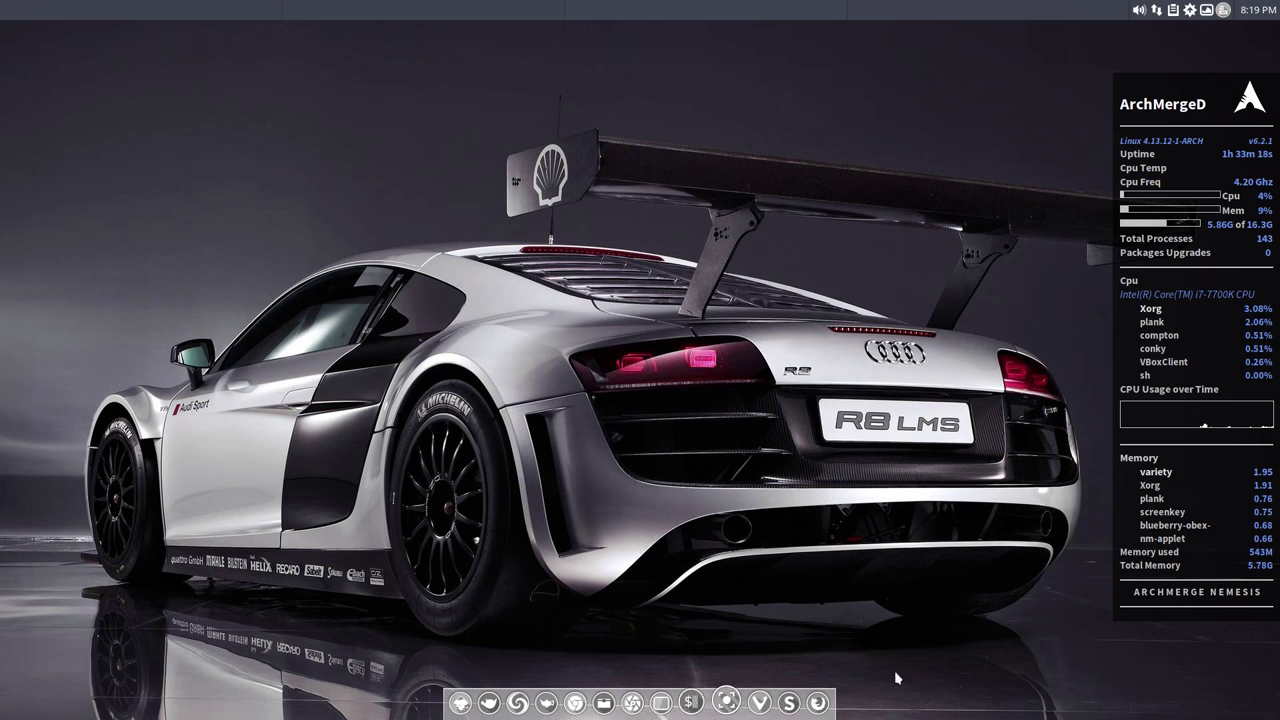
- Reopen the dock preferences, try themes such as OSXYosemite, Numix and Madterky, and set the dock's theme to LightPanel
right_click(520, 700)
left_click(570, 659)
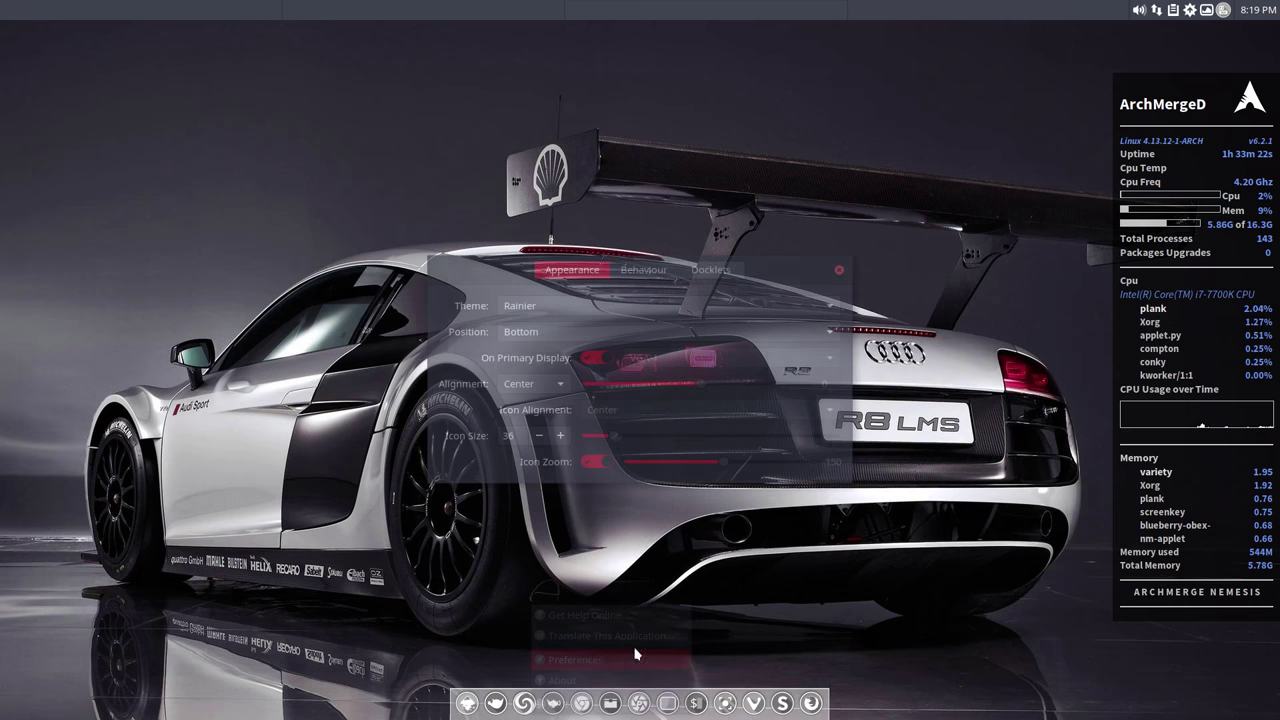
left_click(537, 305)
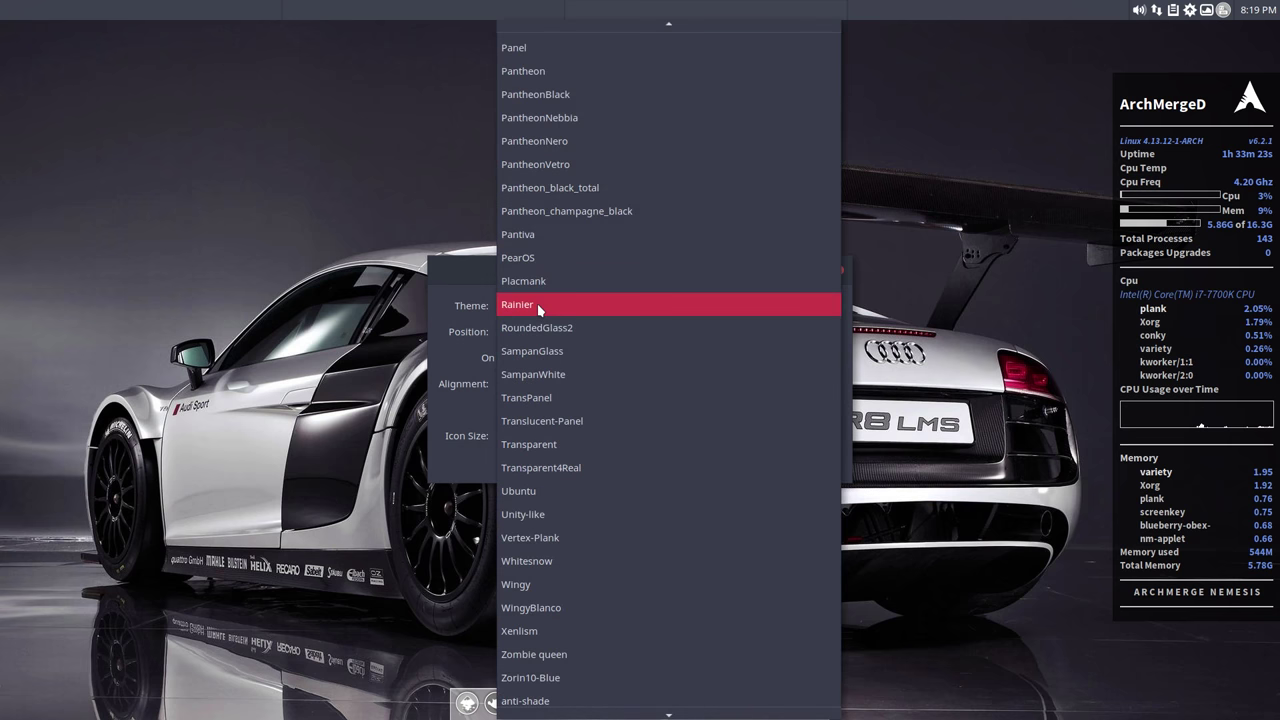
scroll(537, 303, "up", 5)
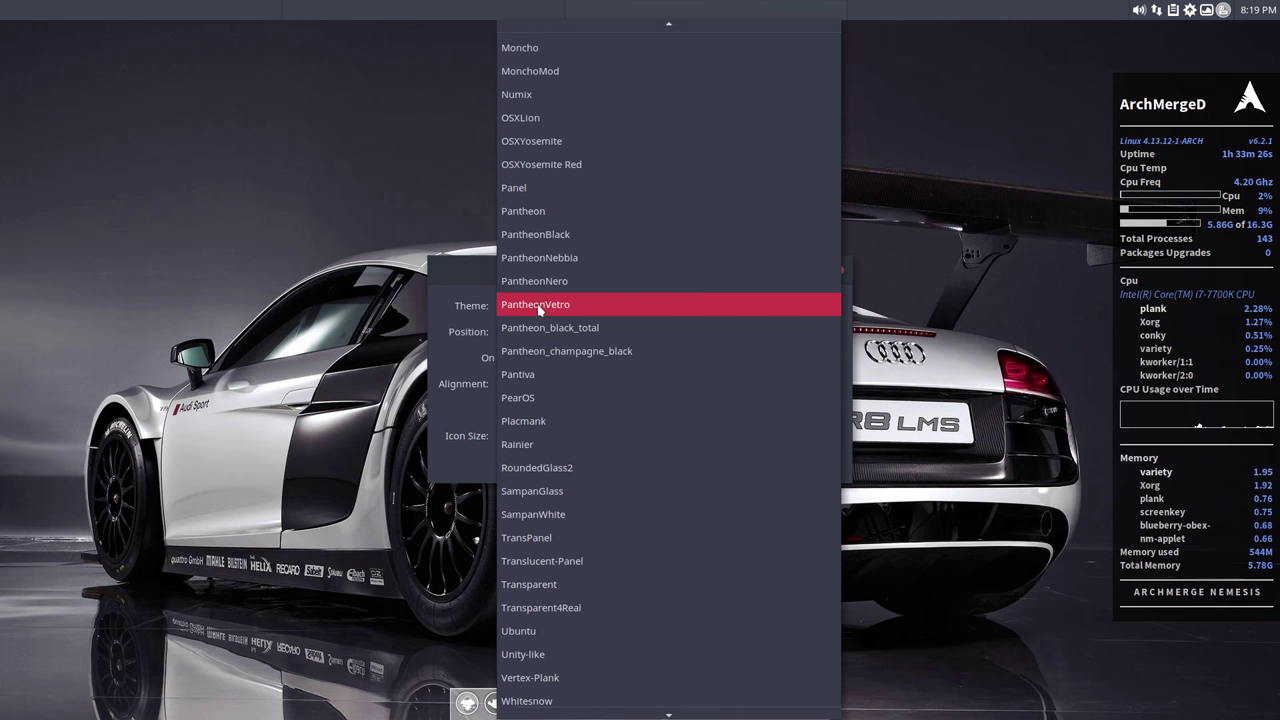
left_click(537, 152)
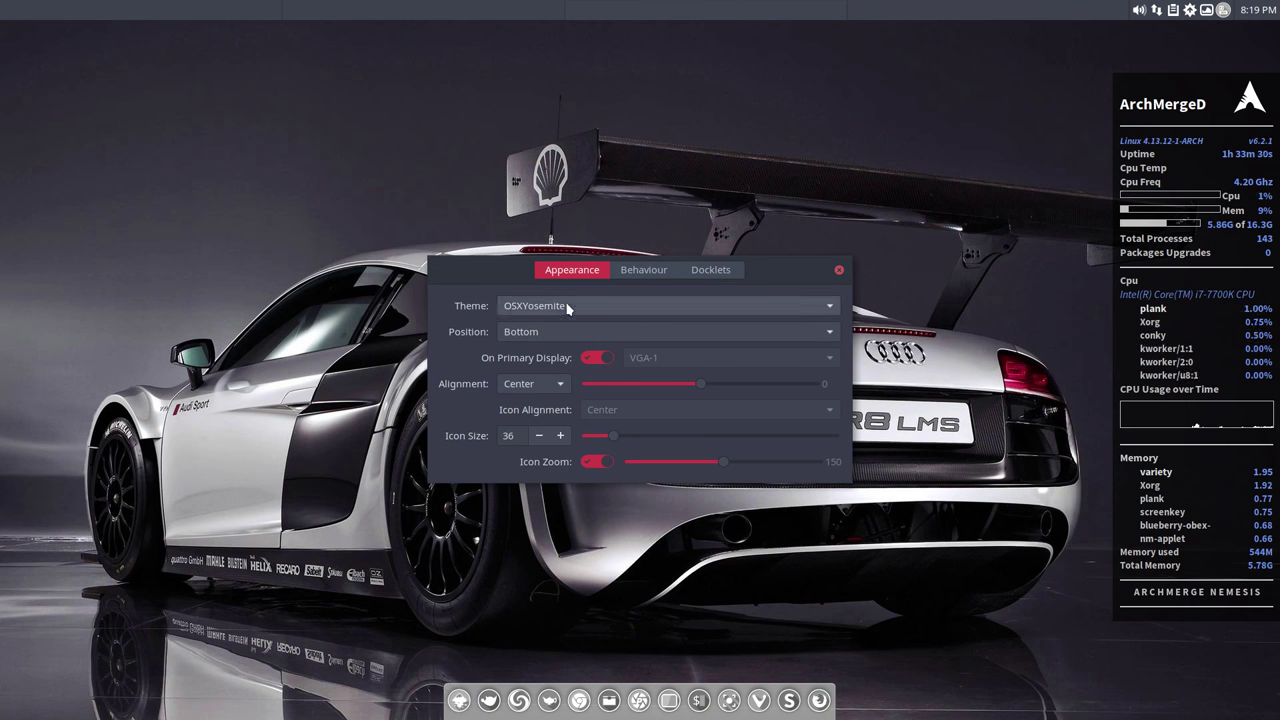
scroll(566, 307, "up", 1)
scroll(566, 307, "up", 2)
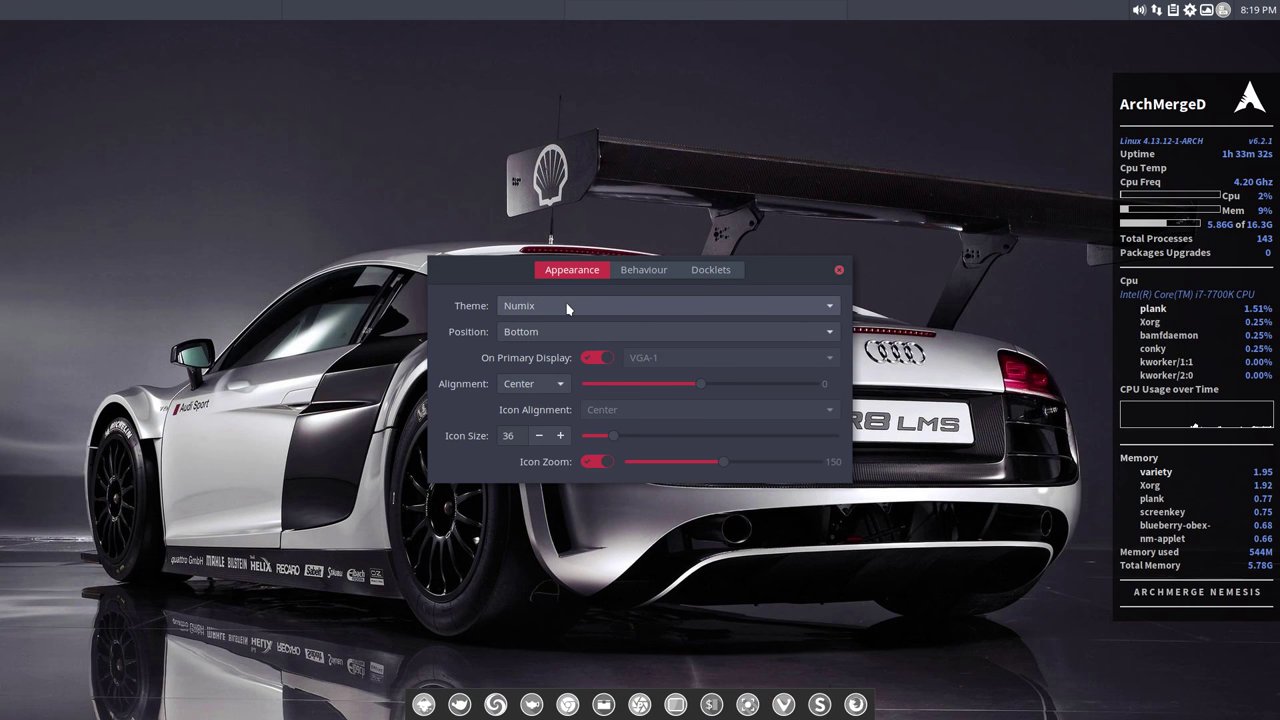
scroll(566, 308, "up", 3)
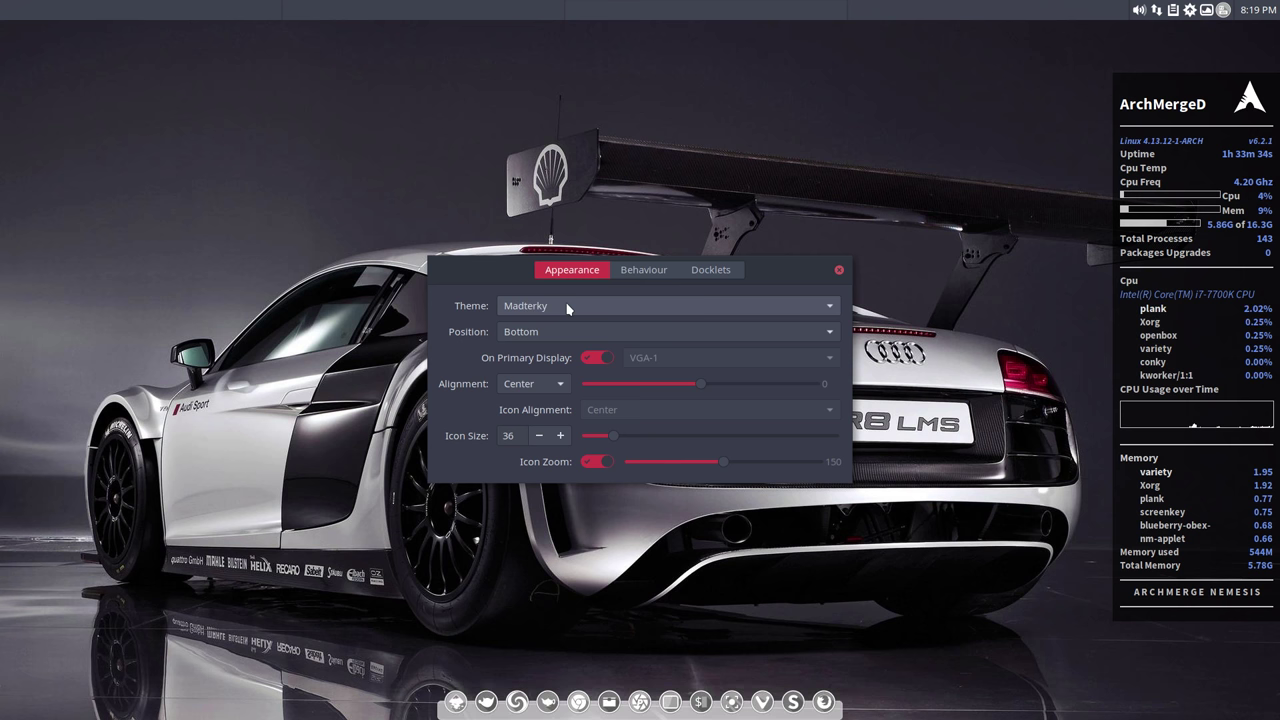
scroll(566, 308, "up", 1)
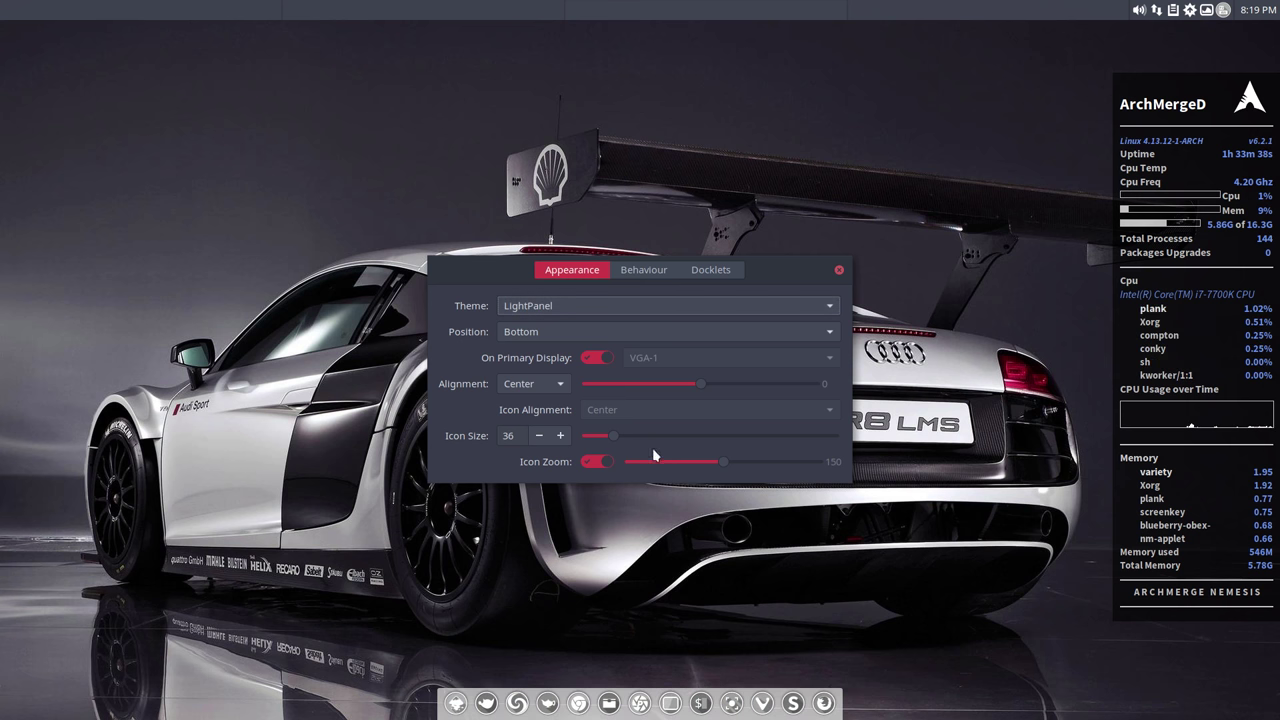
- Switch the dock's icon zoom off and back on, and close the dock preferences
left_click(591, 460)
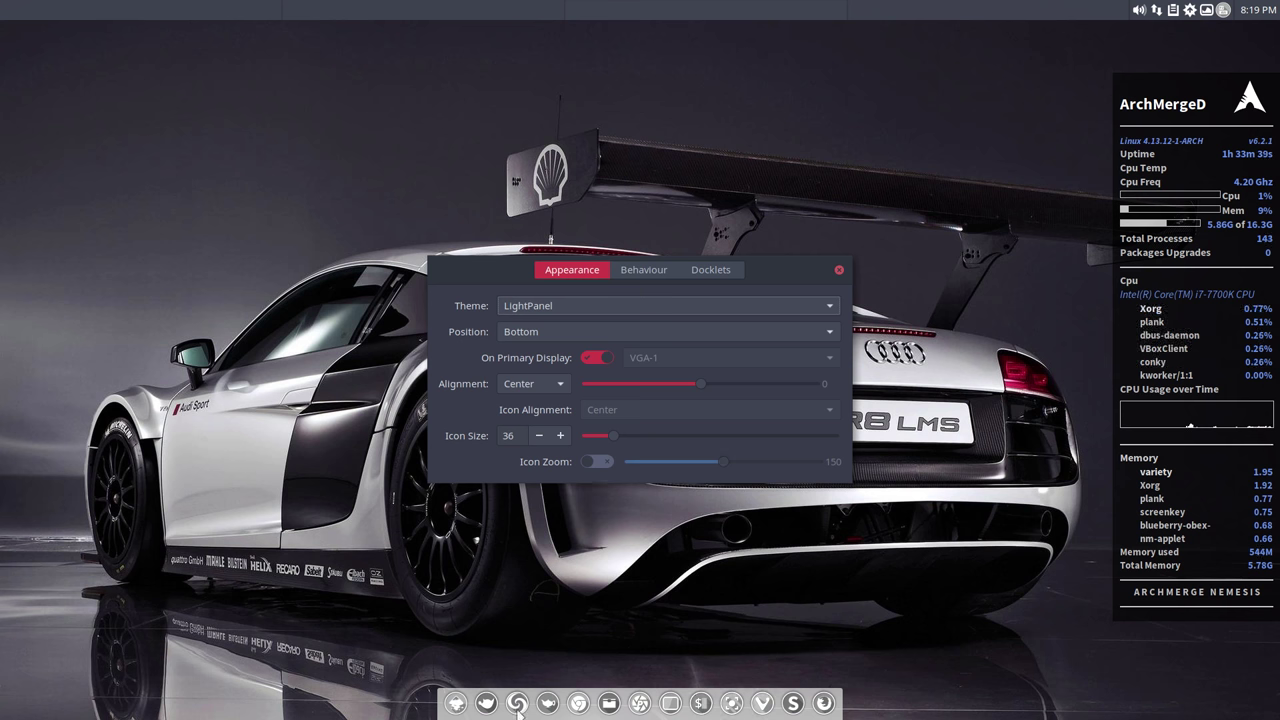
left_click(593, 461)
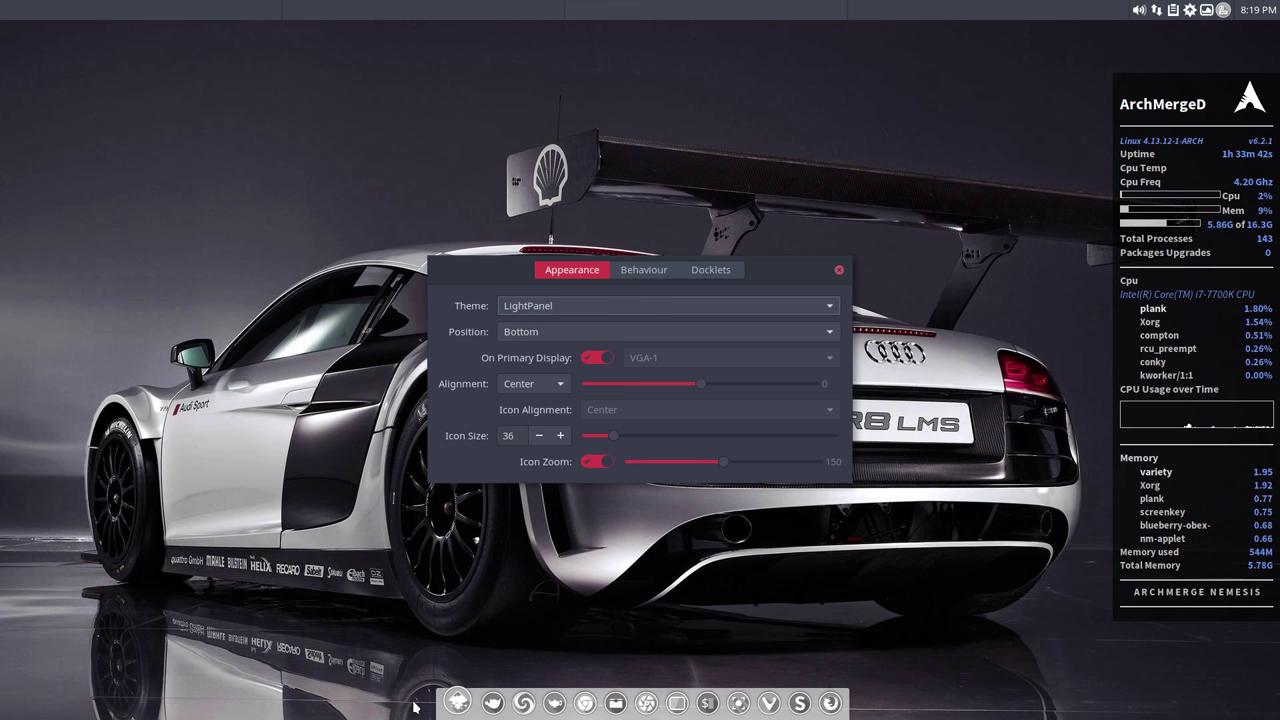
left_click(839, 270)
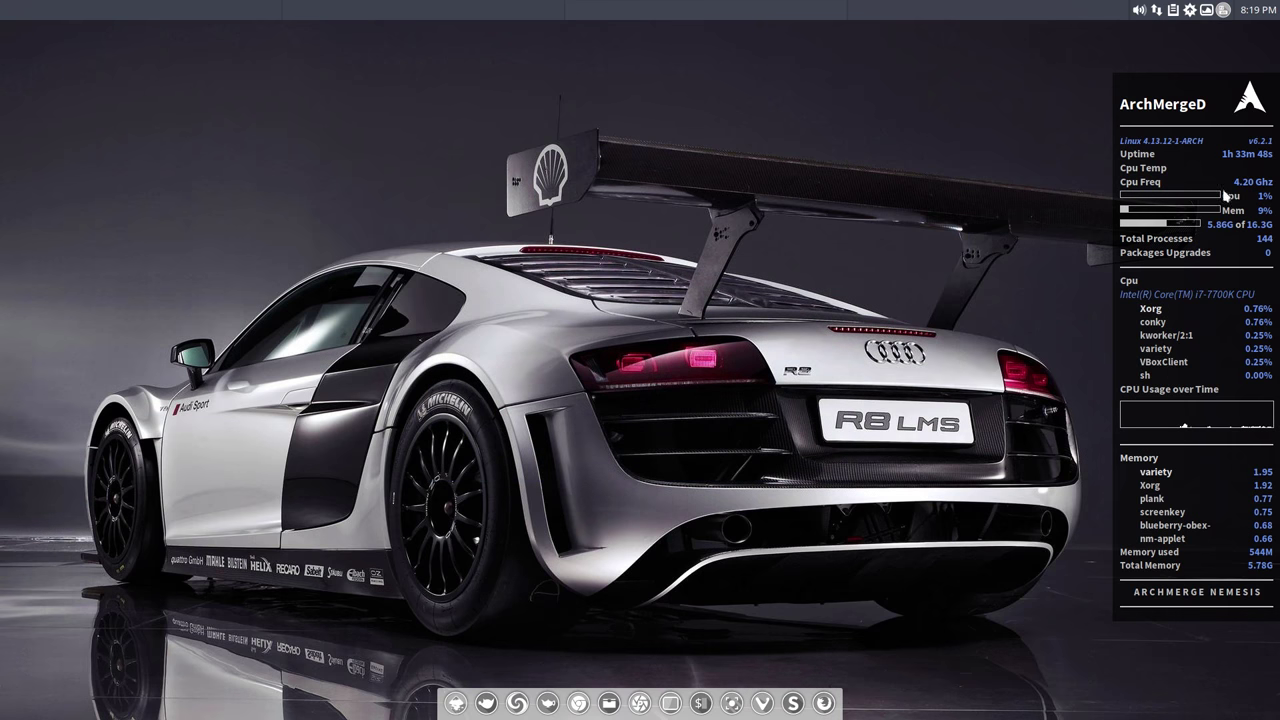
- Sort the Conky Chooser list by name and replace the AUR-Nemesis conky with AUR-Skeleton
right_click(432, 345)
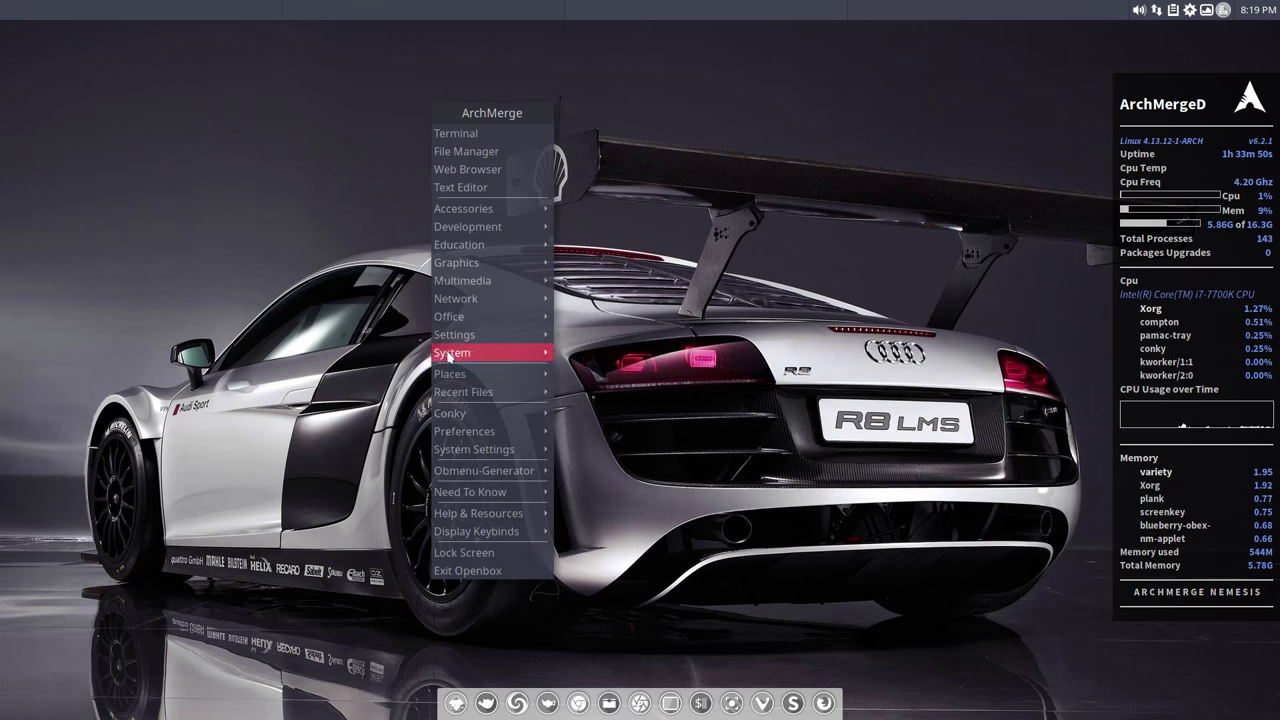
mouse_move(467, 413)
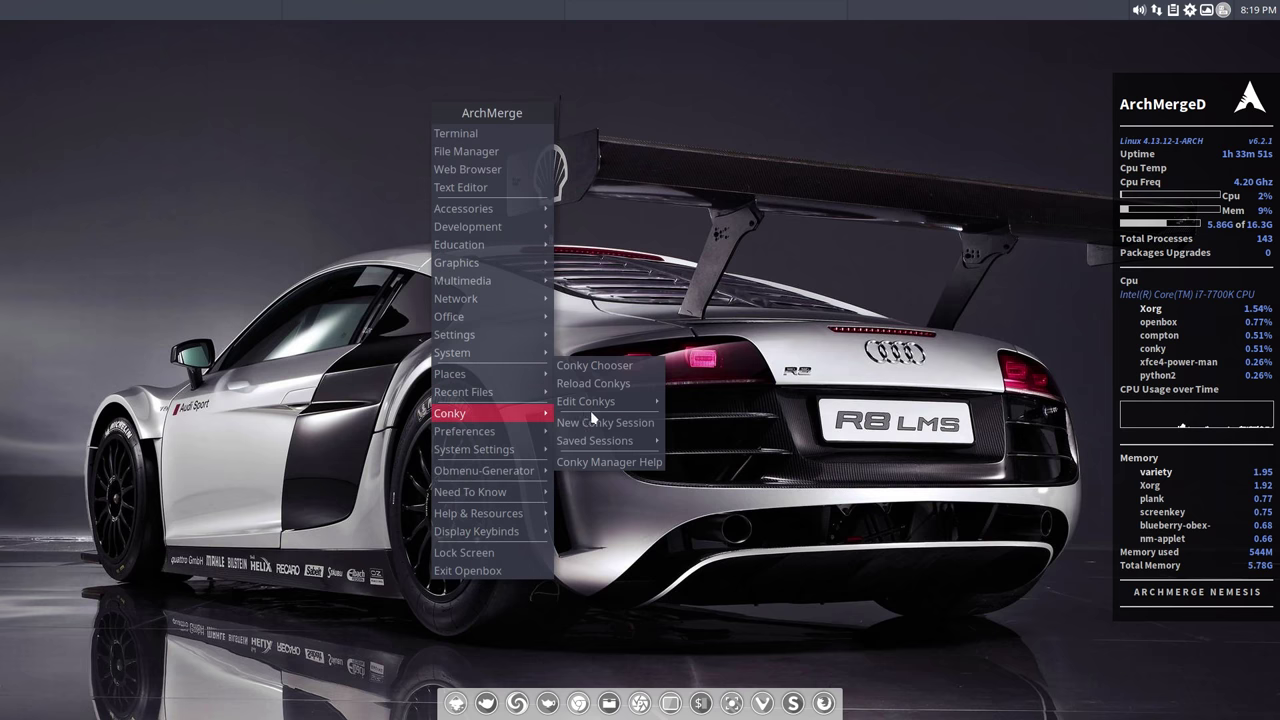
left_click(623, 367)
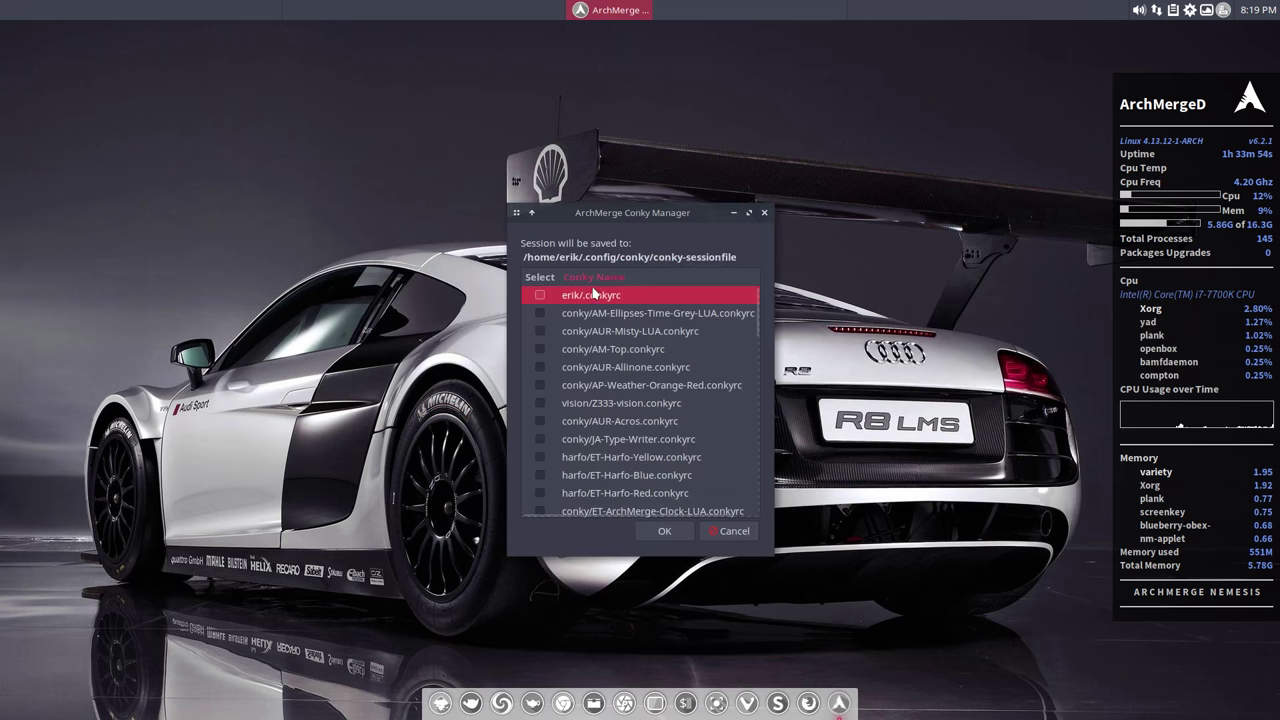
left_click(594, 277)
left_click_drag(636, 220, 438, 153)
scroll(438, 340, "down", 8)
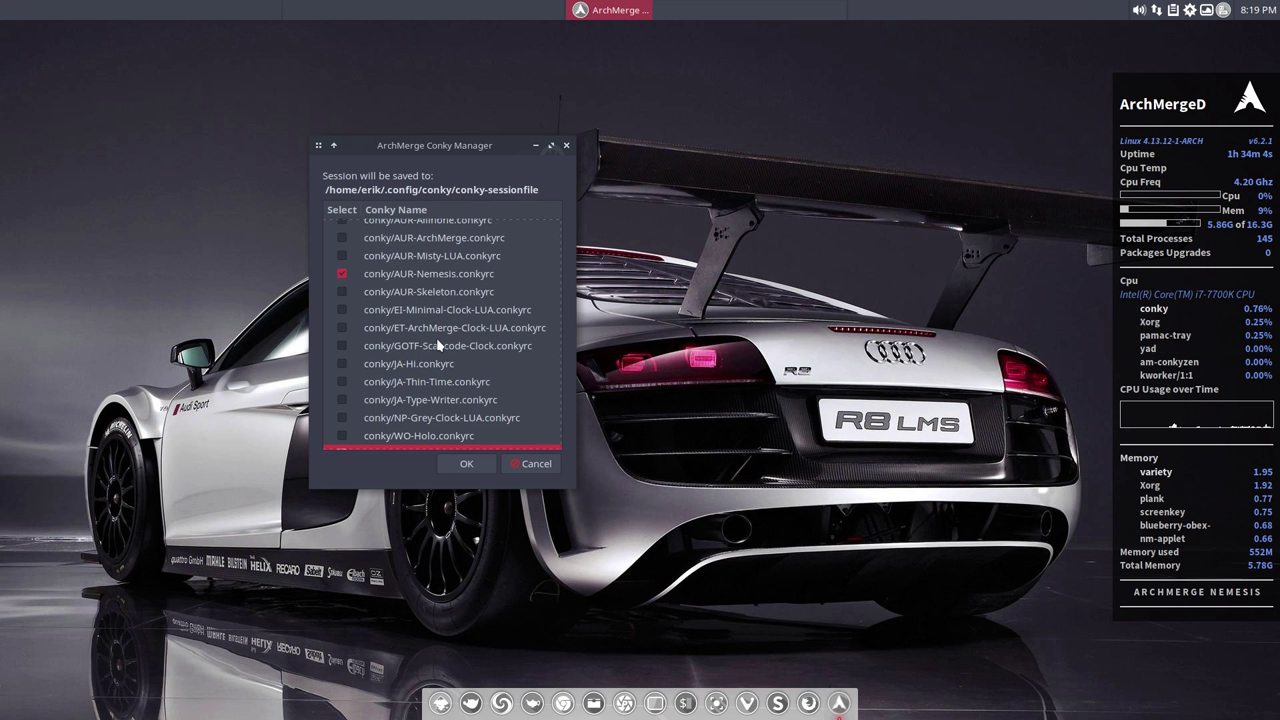
left_click(343, 273)
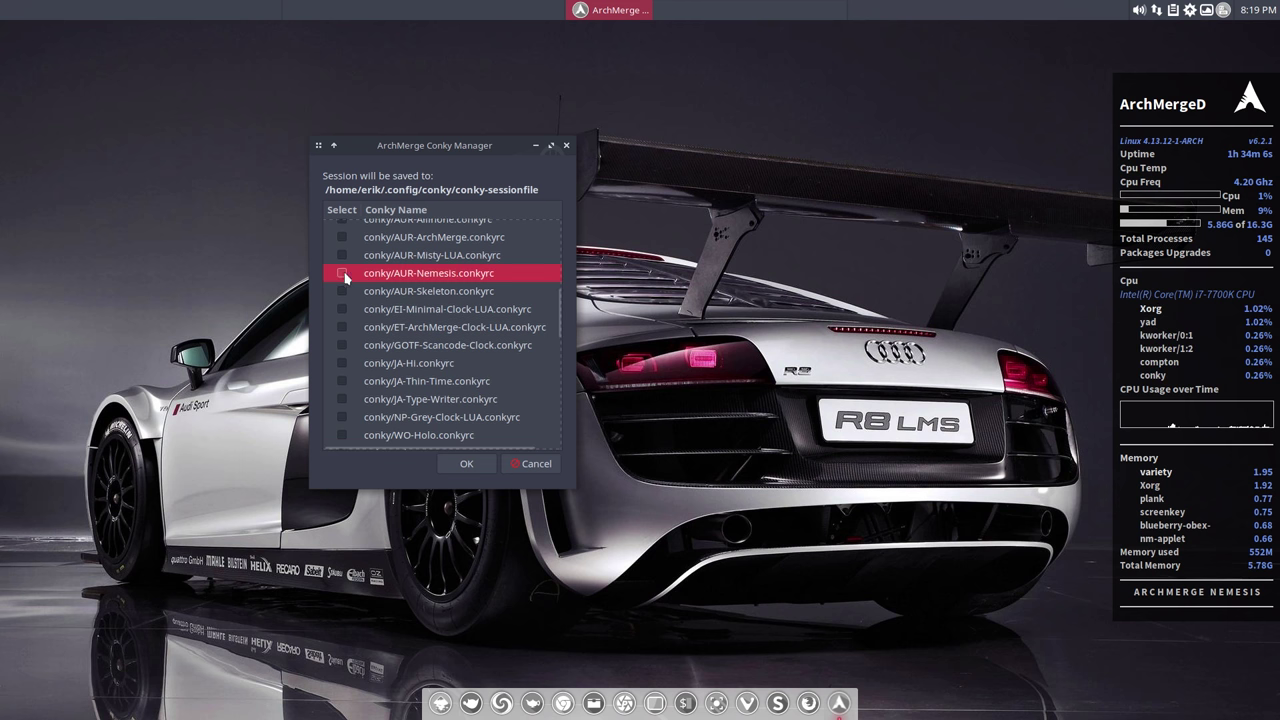
left_click(343, 291)
left_click(466, 463)
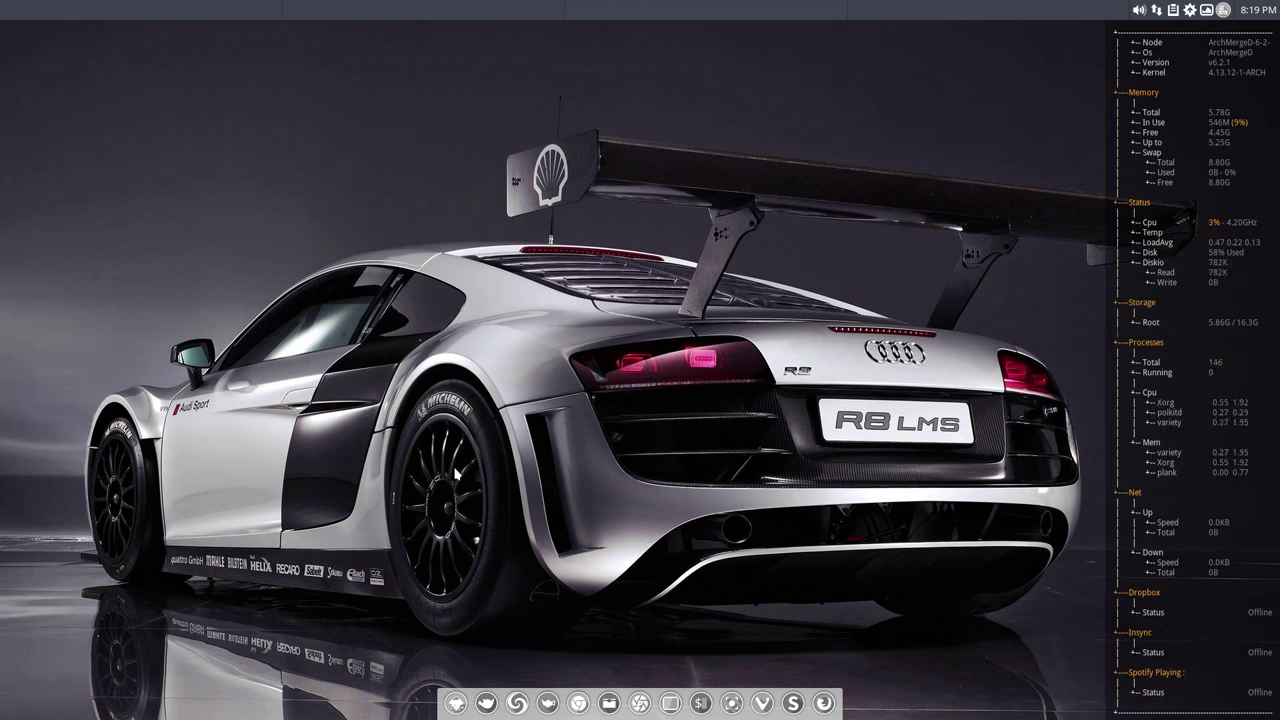
- Use the Conky Chooser to deselect AUR-Skeleton and activate the AUR-Nemesis conky again
right_click(343, 345)
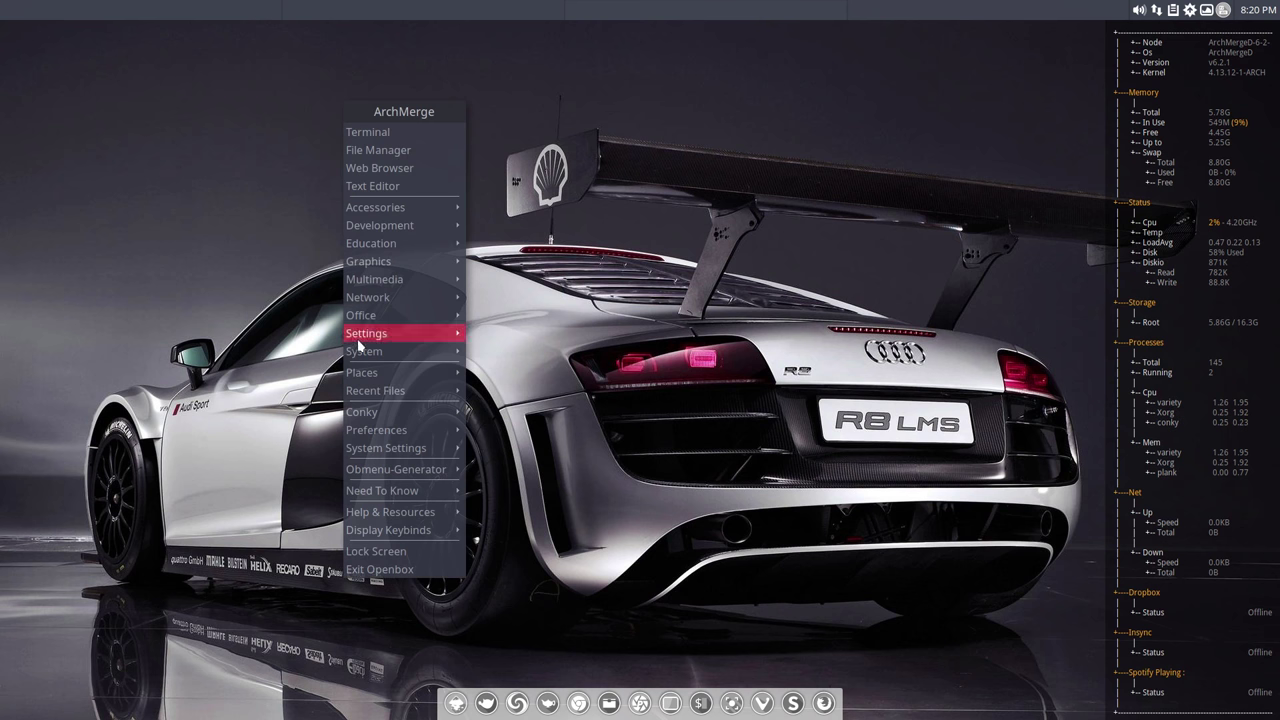
mouse_move(415, 412)
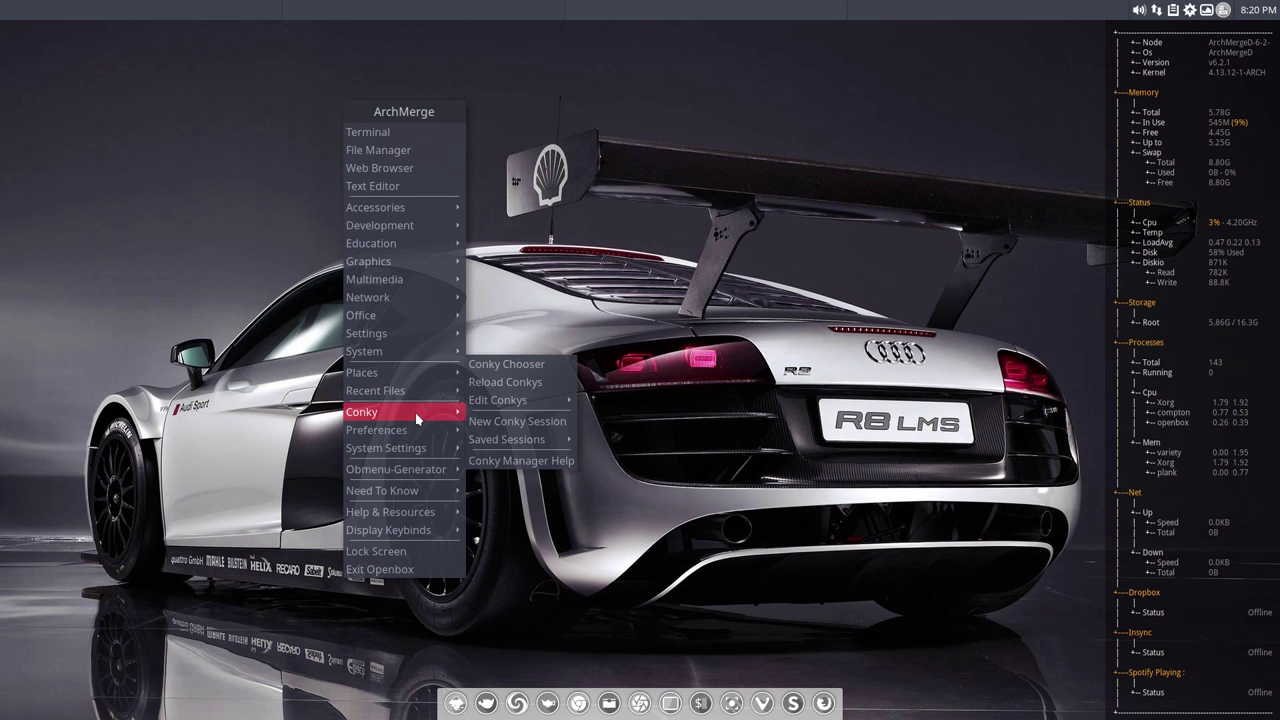
left_click(521, 368)
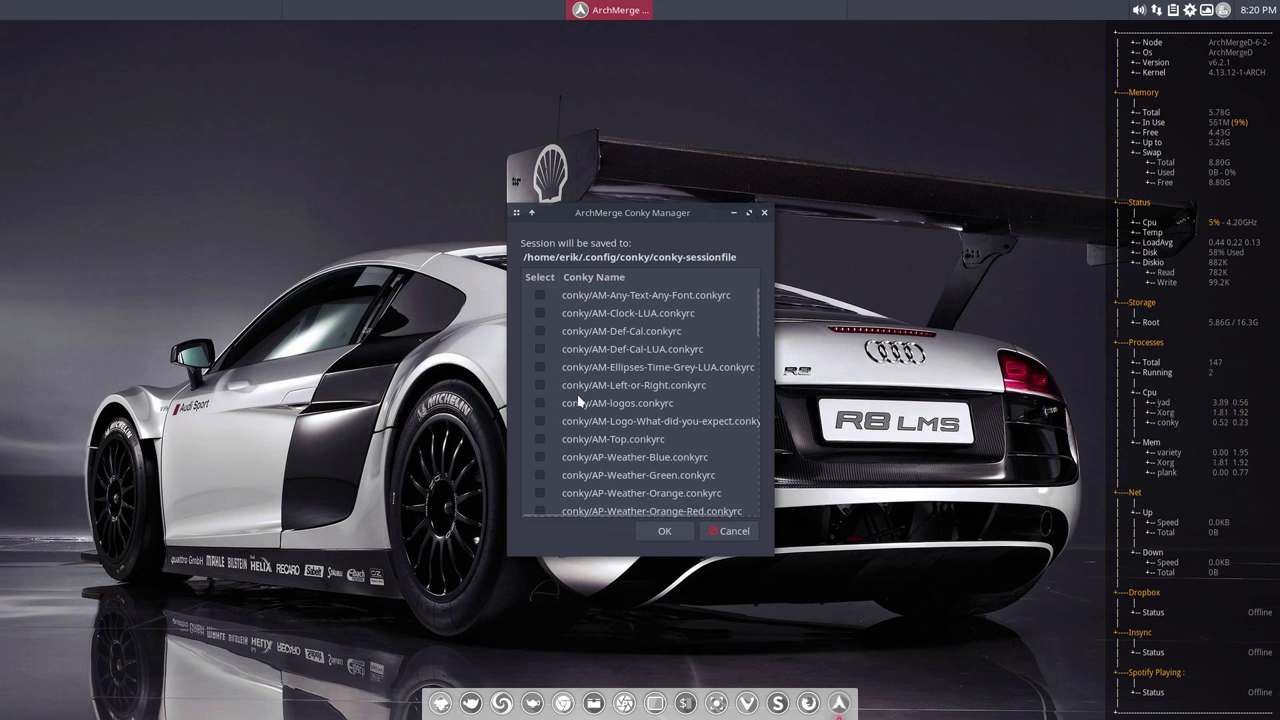
scroll(578, 400, "down", 3)
scroll(575, 410, "down", 1)
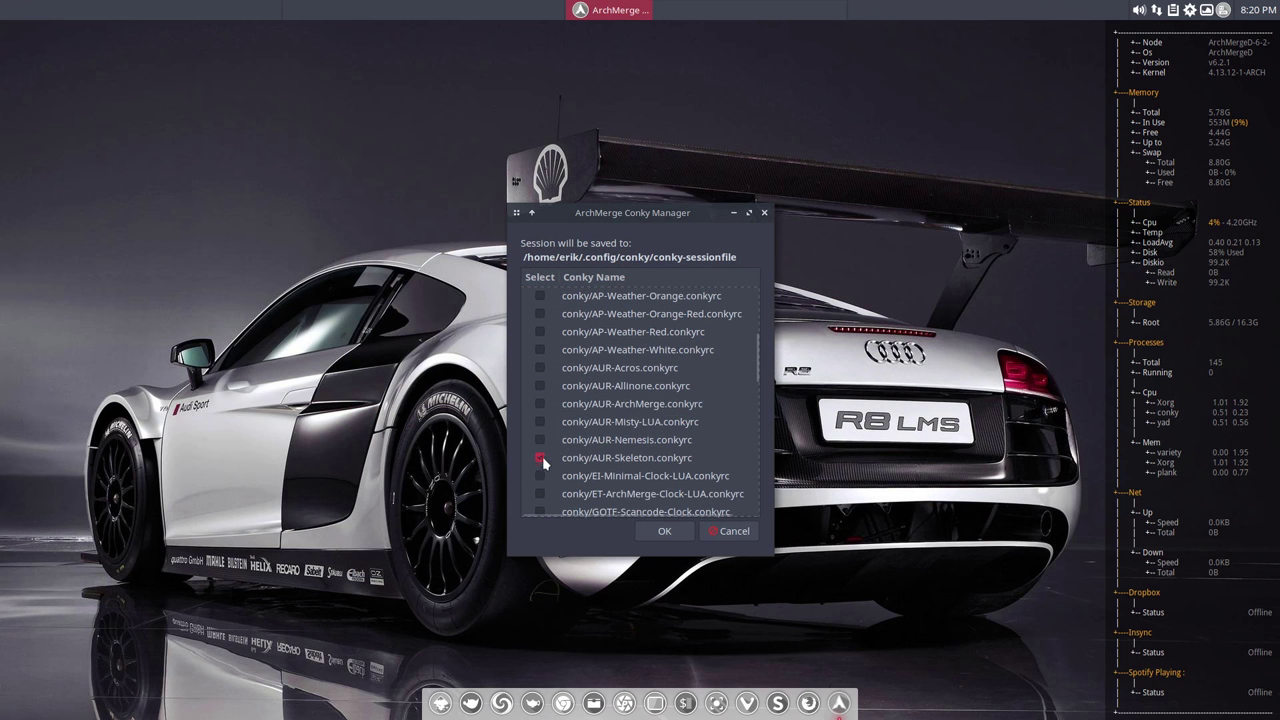
left_click(540, 458)
left_click(540, 439)
left_click(655, 533)
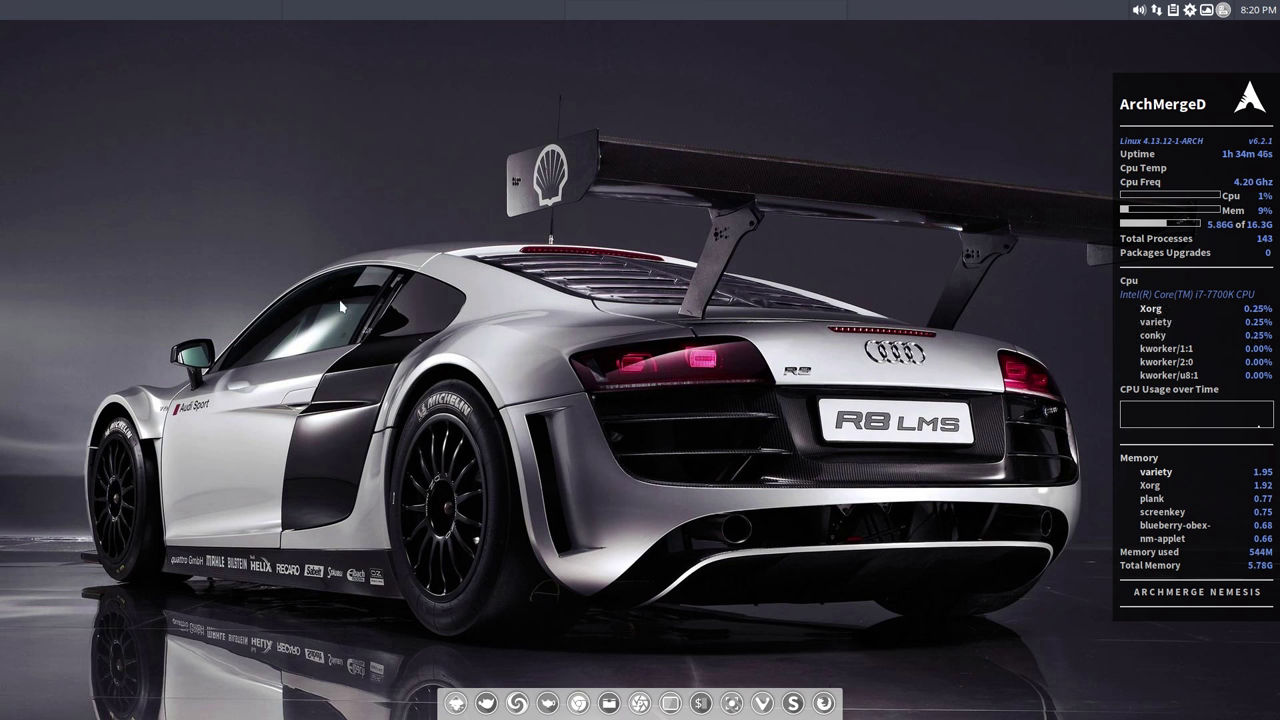
scroll(172, 14, "down", 4)
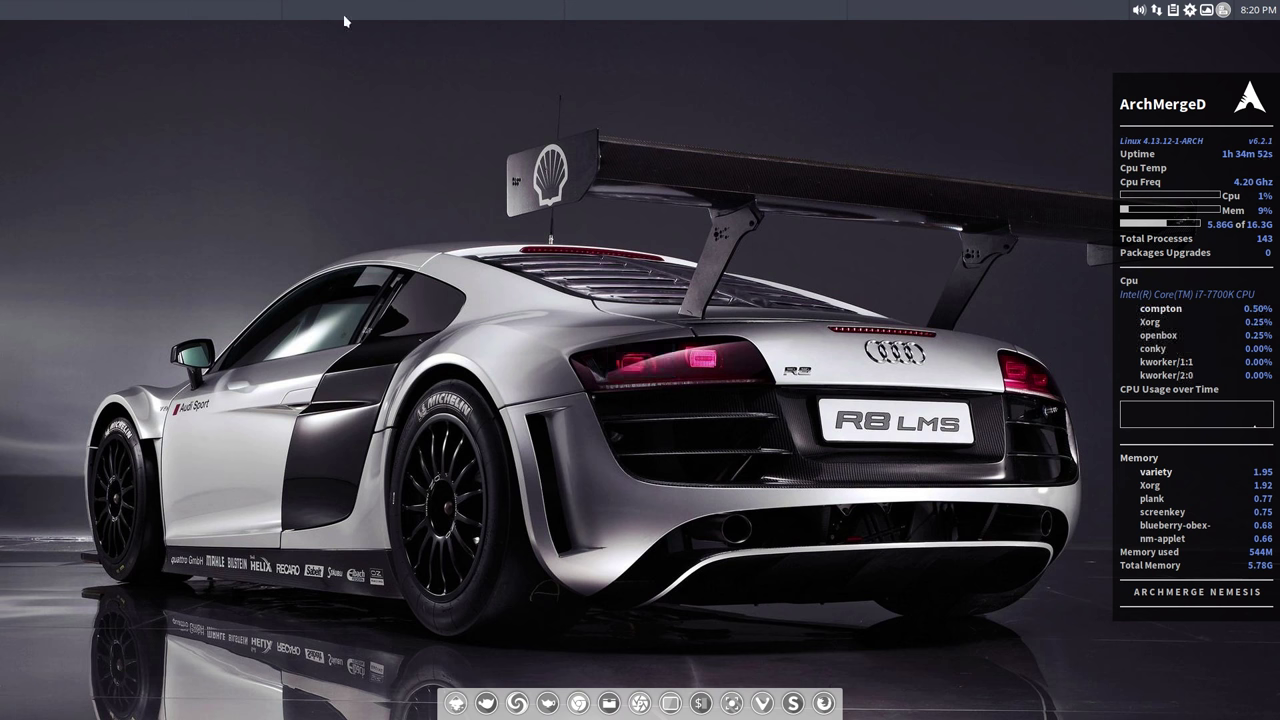
scroll(466, 20, "down", 1)
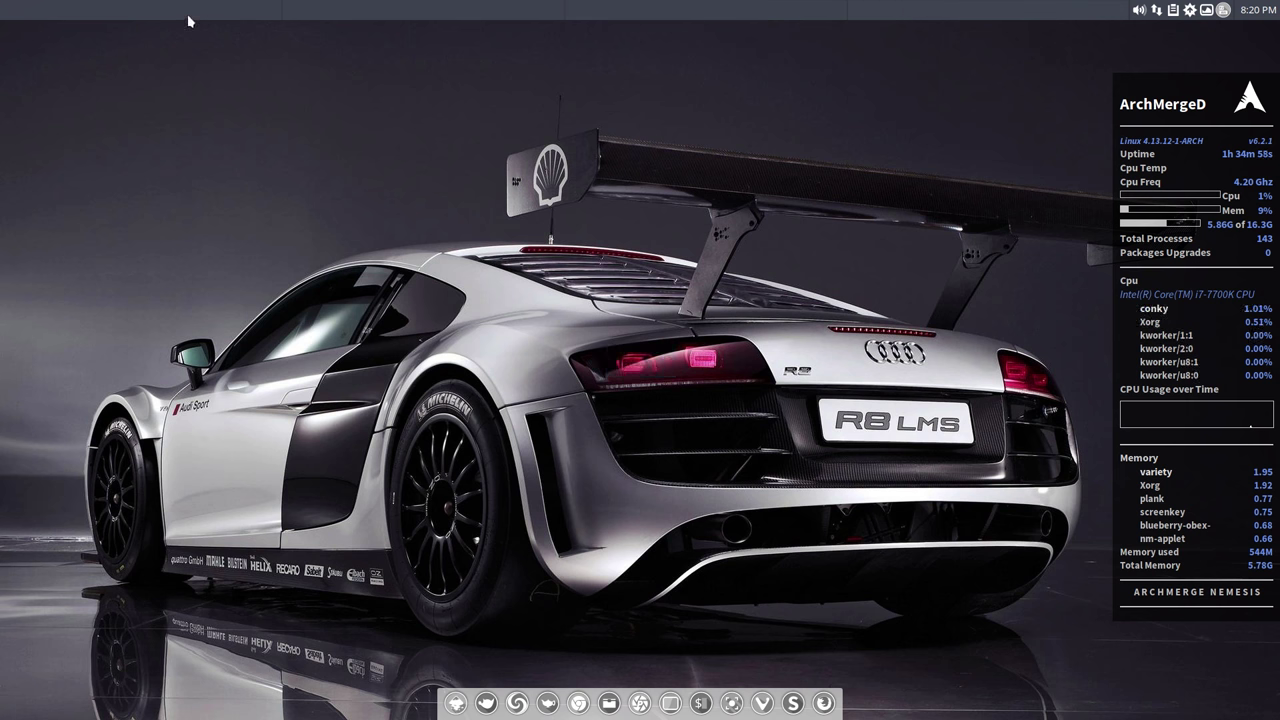
key("ctrl+alt+Right")
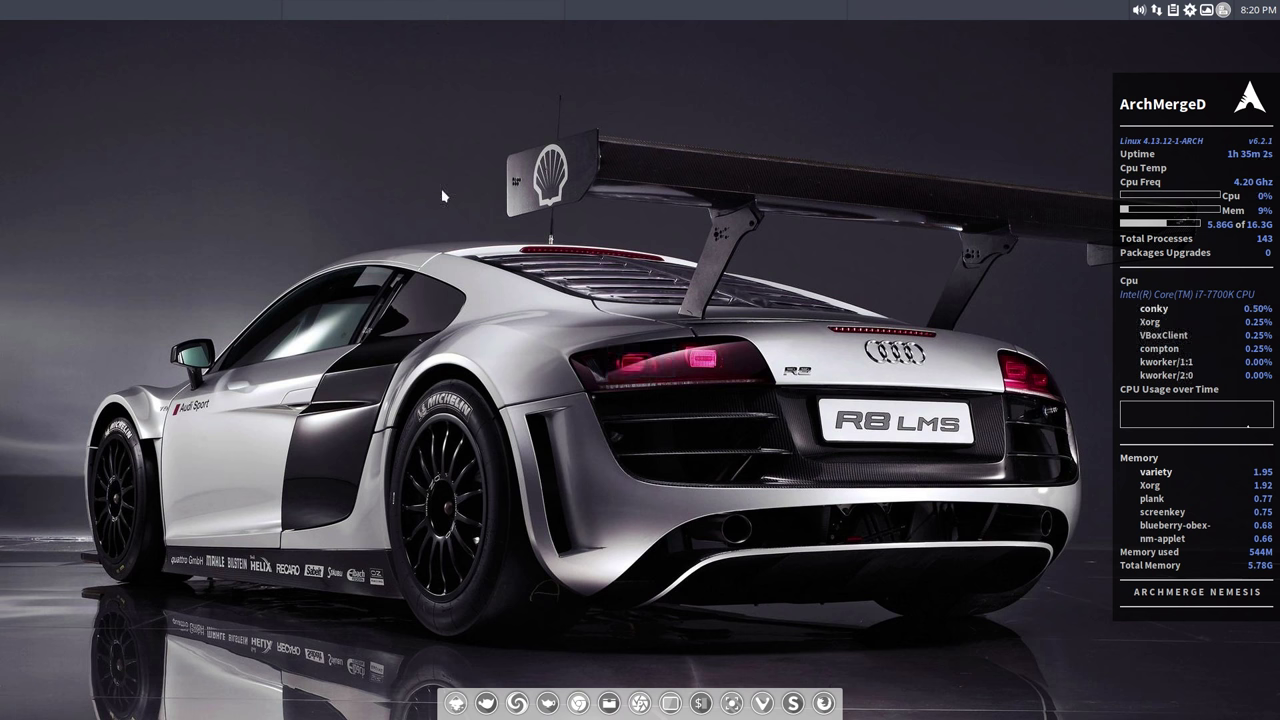
- Bring up the ArchMerge desktop menu at several spots on the desktop and view its Places entries
right_click(293, 190)
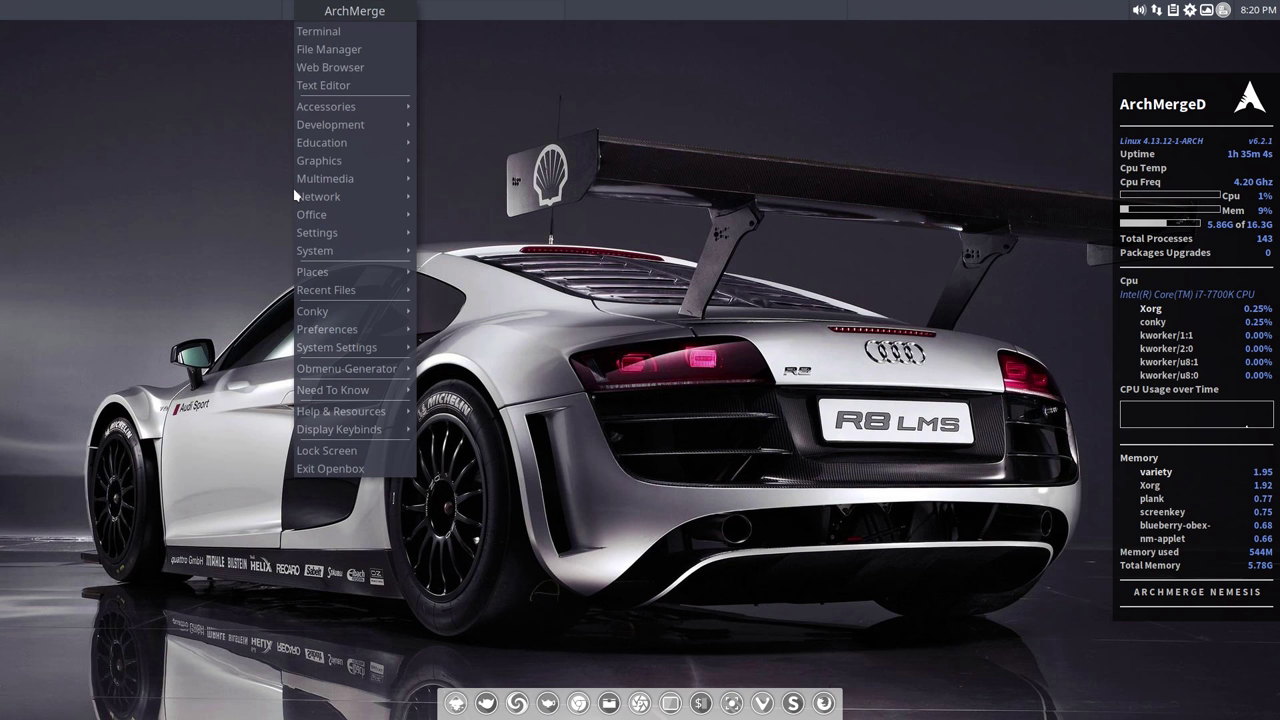
left_click(260, 246)
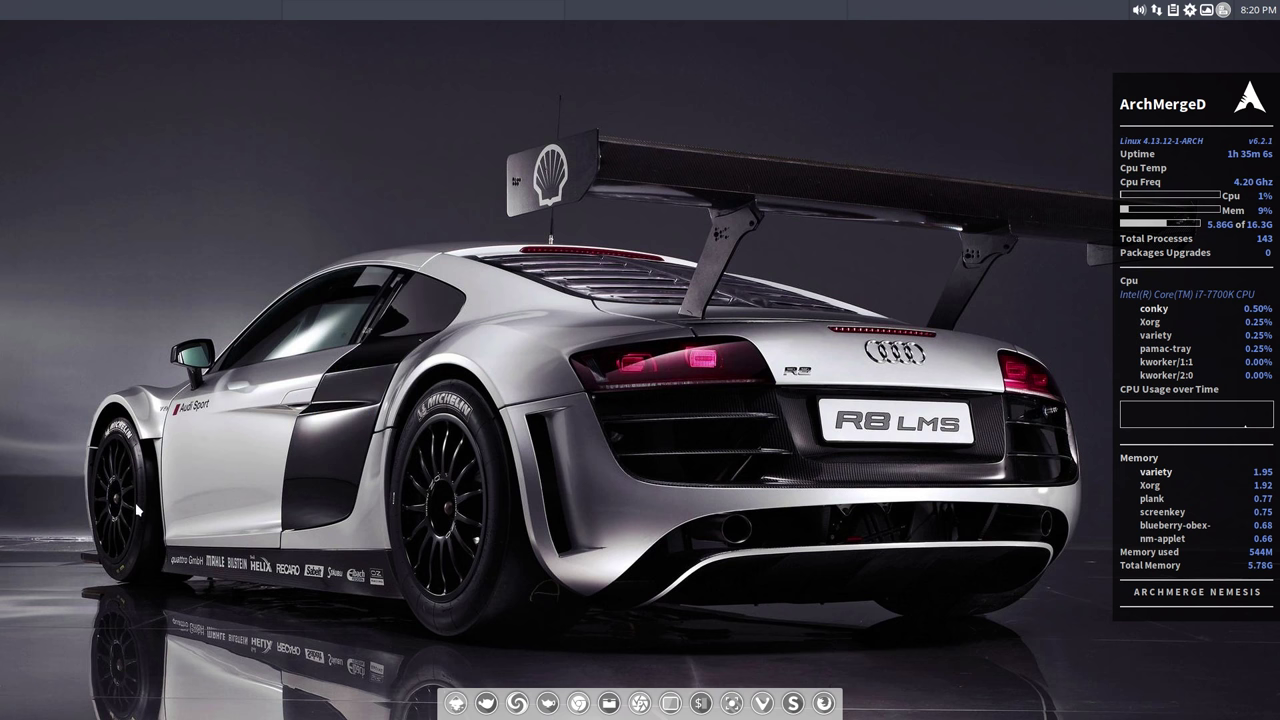
right_click(134, 242)
left_click(946, 525)
right_click(946, 517)
mouse_move(952, 517)
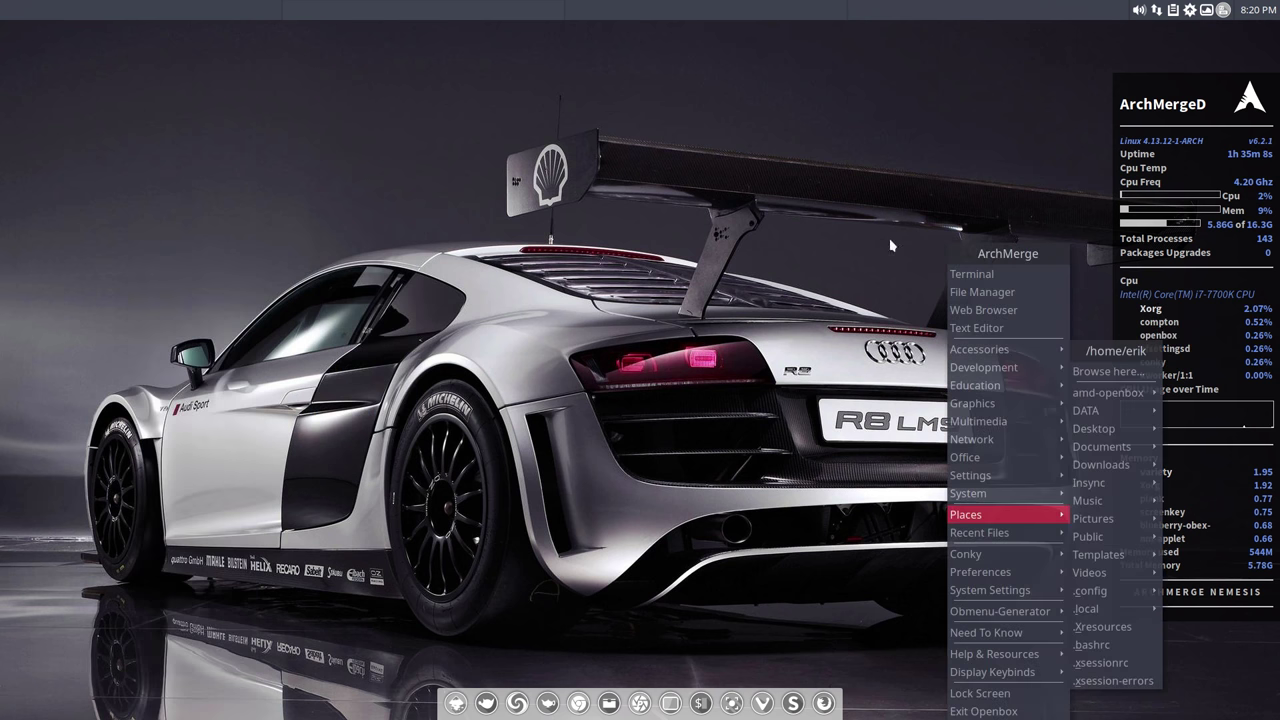
left_click(405, 234)
- Launch a terminal from the desktop, shift its window down to view the system information, and close it
right_click(405, 234)
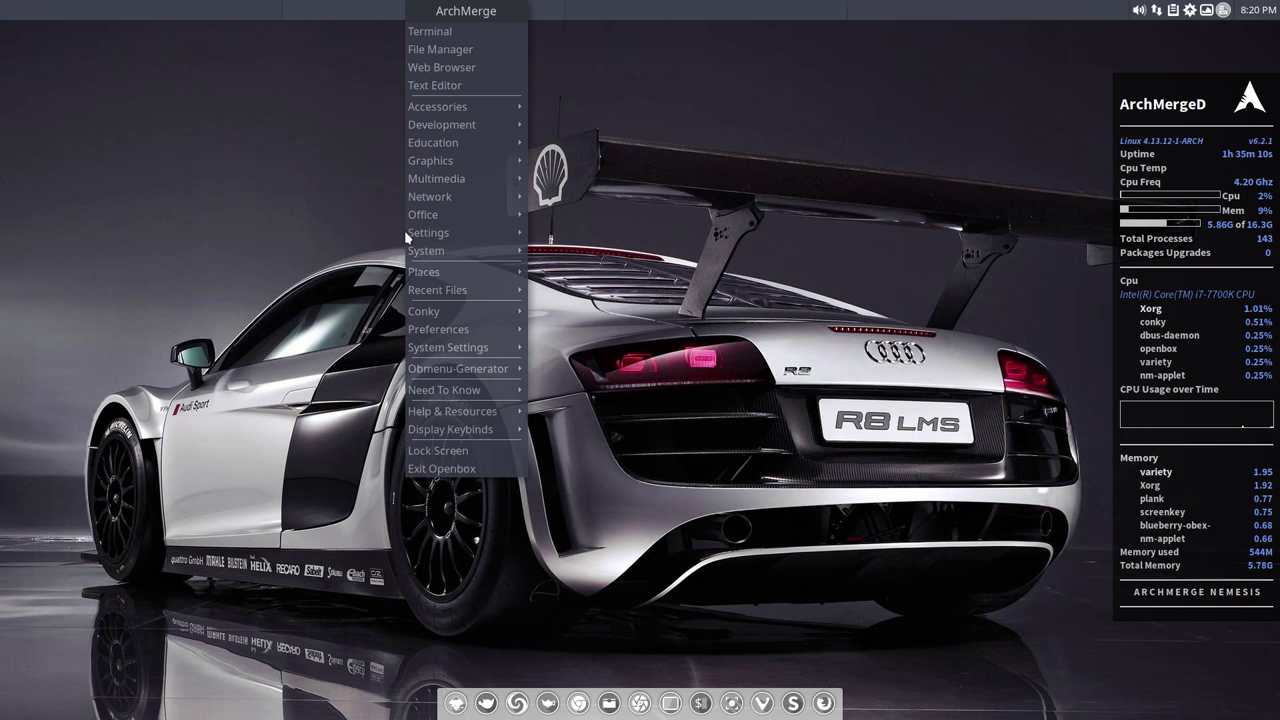
left_click(468, 31)
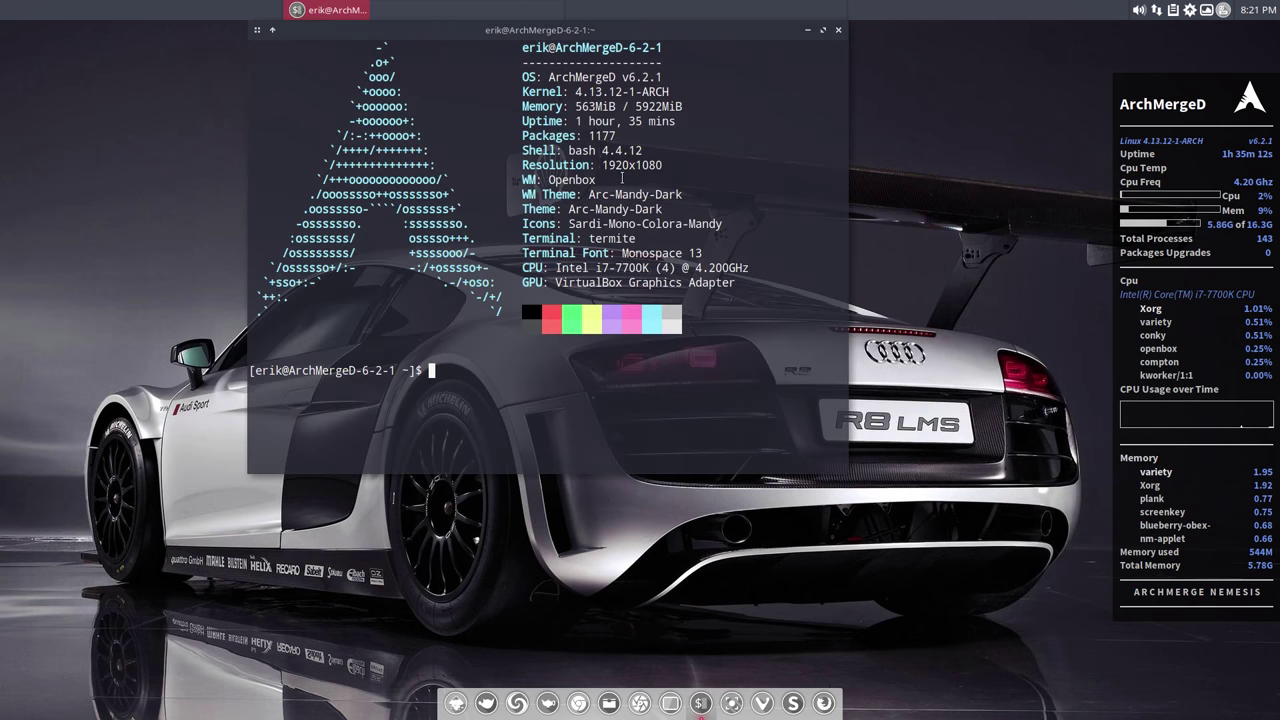
left_click_drag(580, 30, 587, 127)
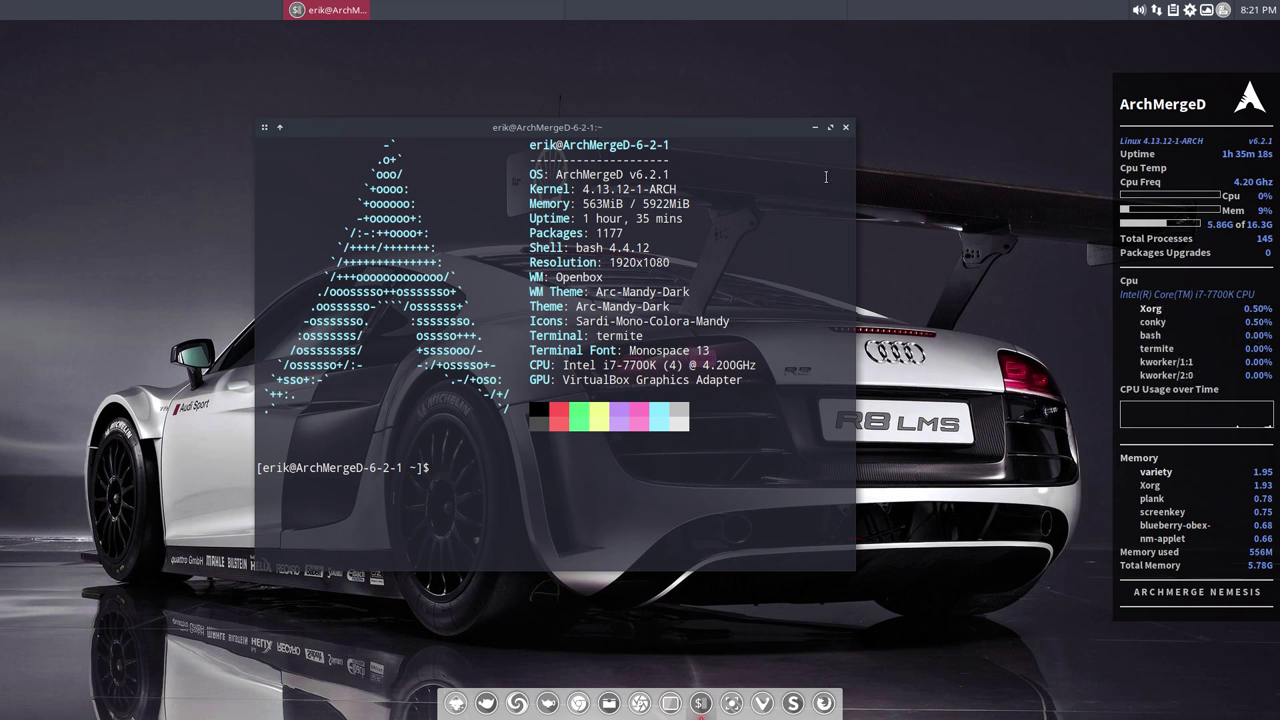
left_click(845, 127)
- Open the file manager on the home folder and reposition its window so part of the desktop stays free
right_click(433, 190)
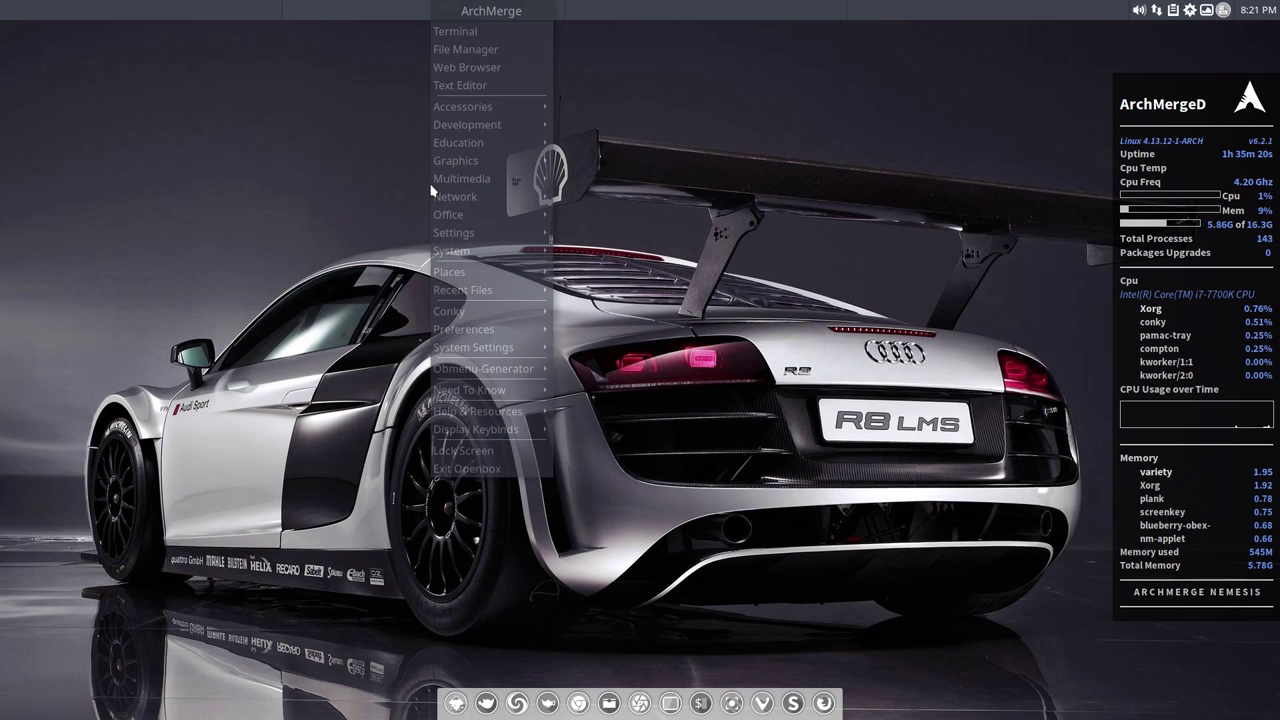
left_click(483, 50)
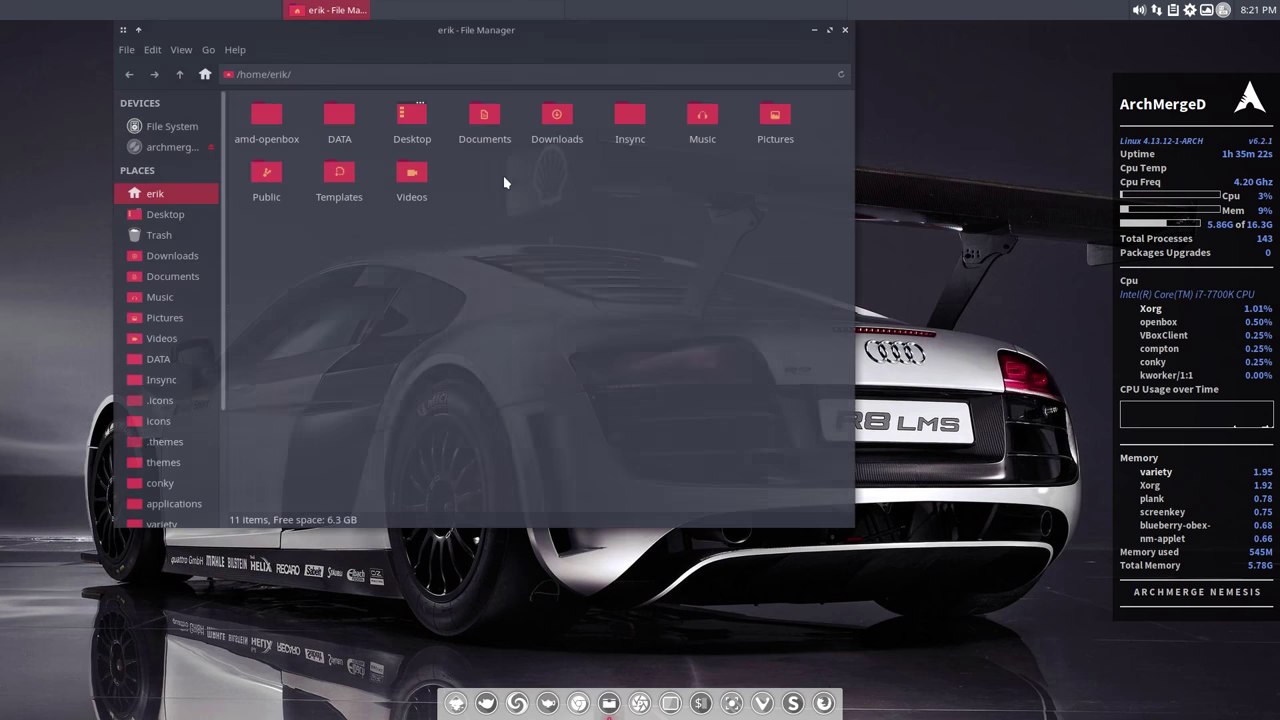
left_click_drag(754, 29, 762, 95)
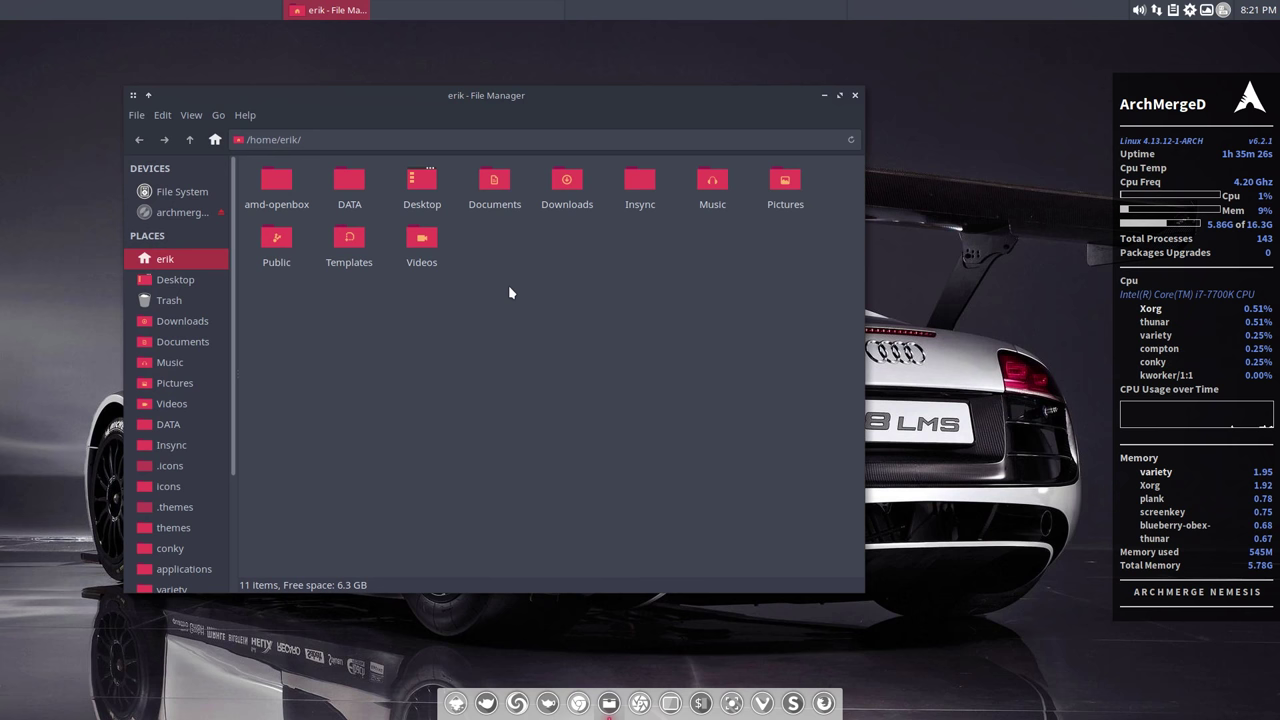
left_click_drag(500, 92, 437, 76)
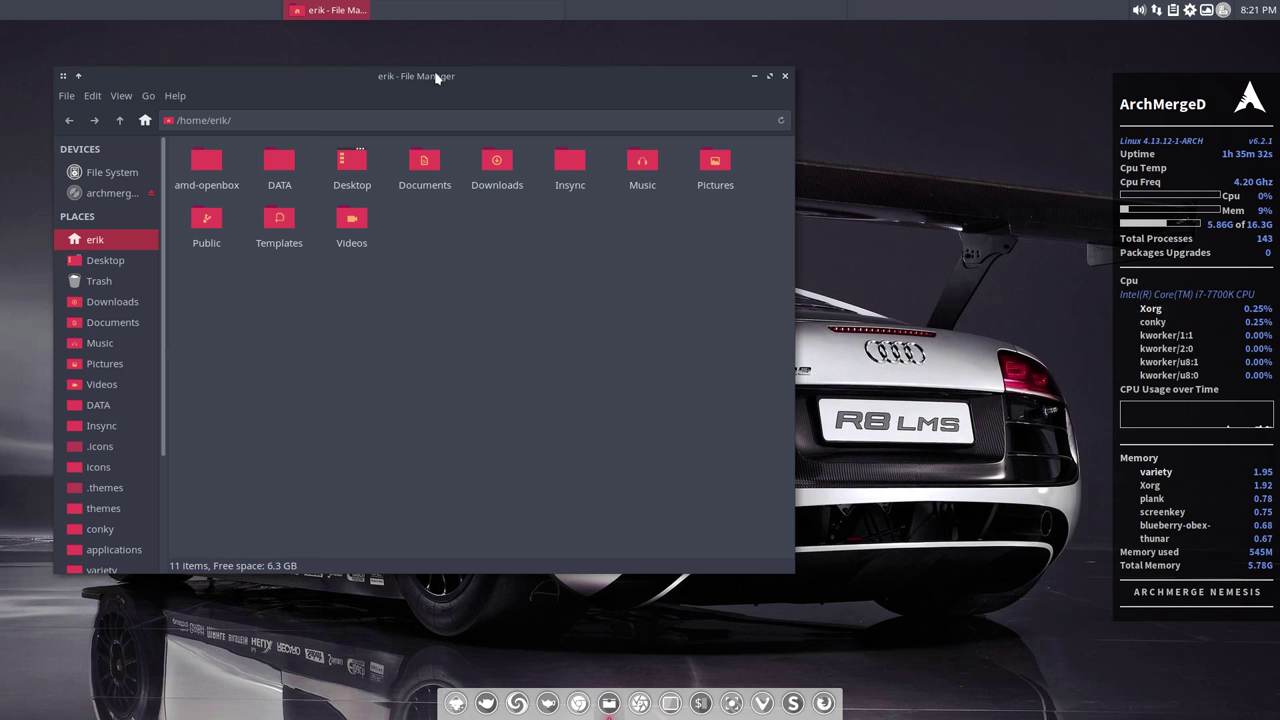
- Open Xfce4 Appearance from the desktop preferences and set the style to Arc-Polo-Dark
right_click(858, 282)
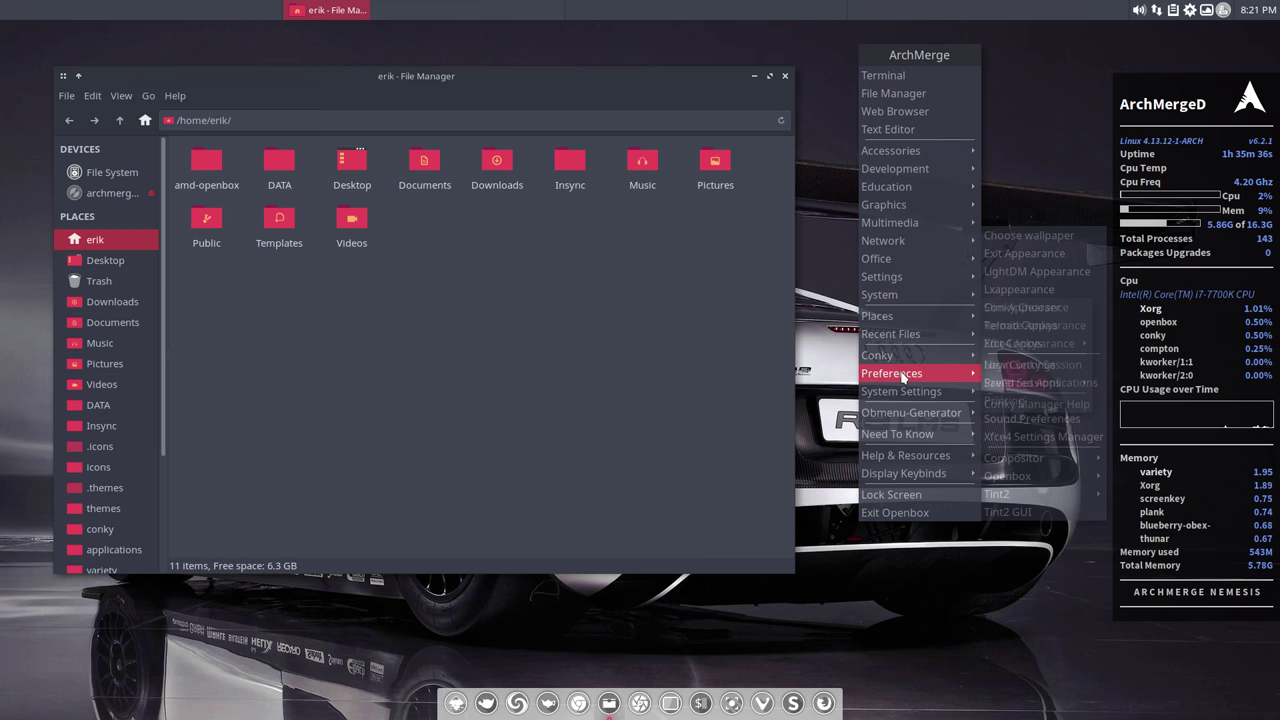
mouse_move(900, 373)
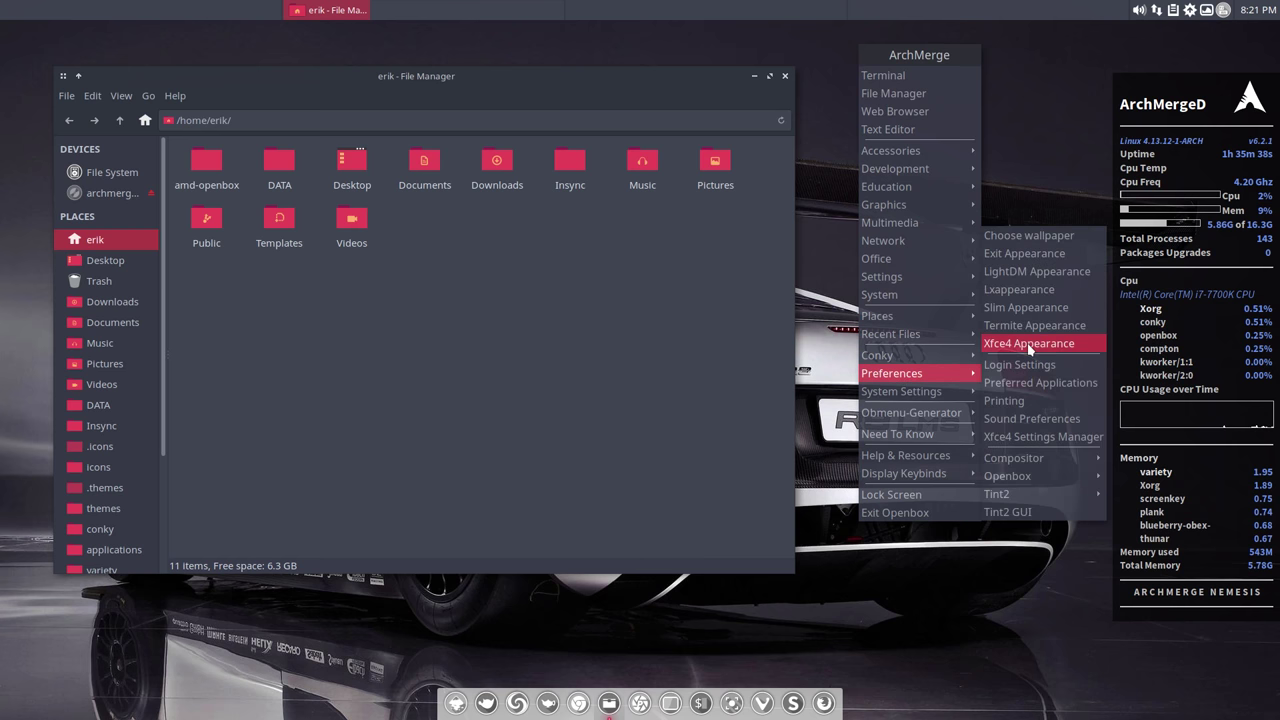
left_click(1030, 343)
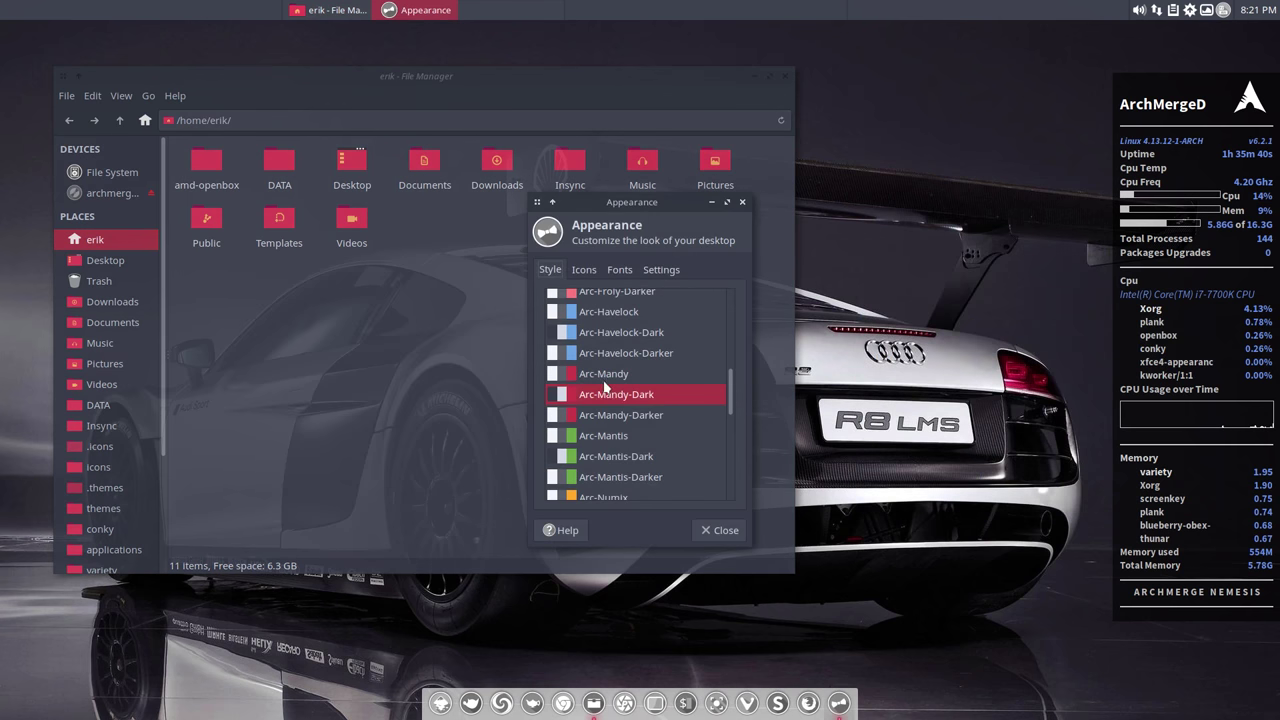
scroll(604, 386, "up", 5)
scroll(604, 386, "down", 8)
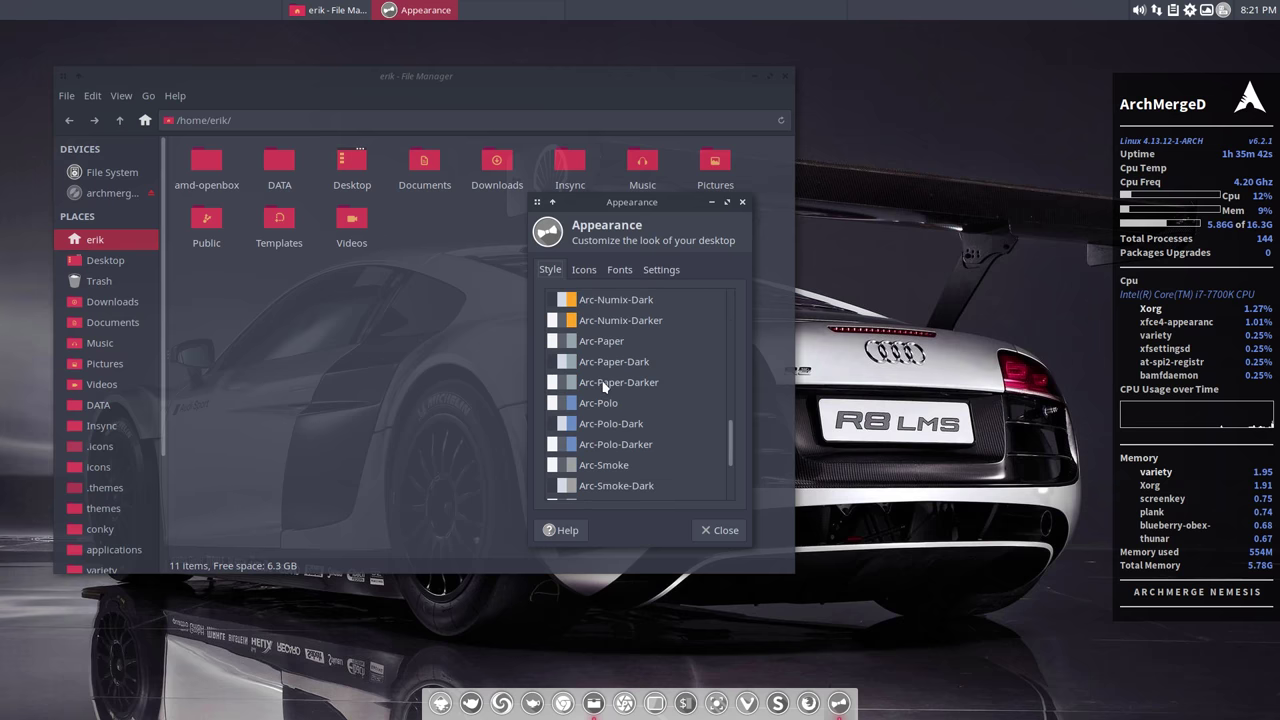
left_click(603, 424)
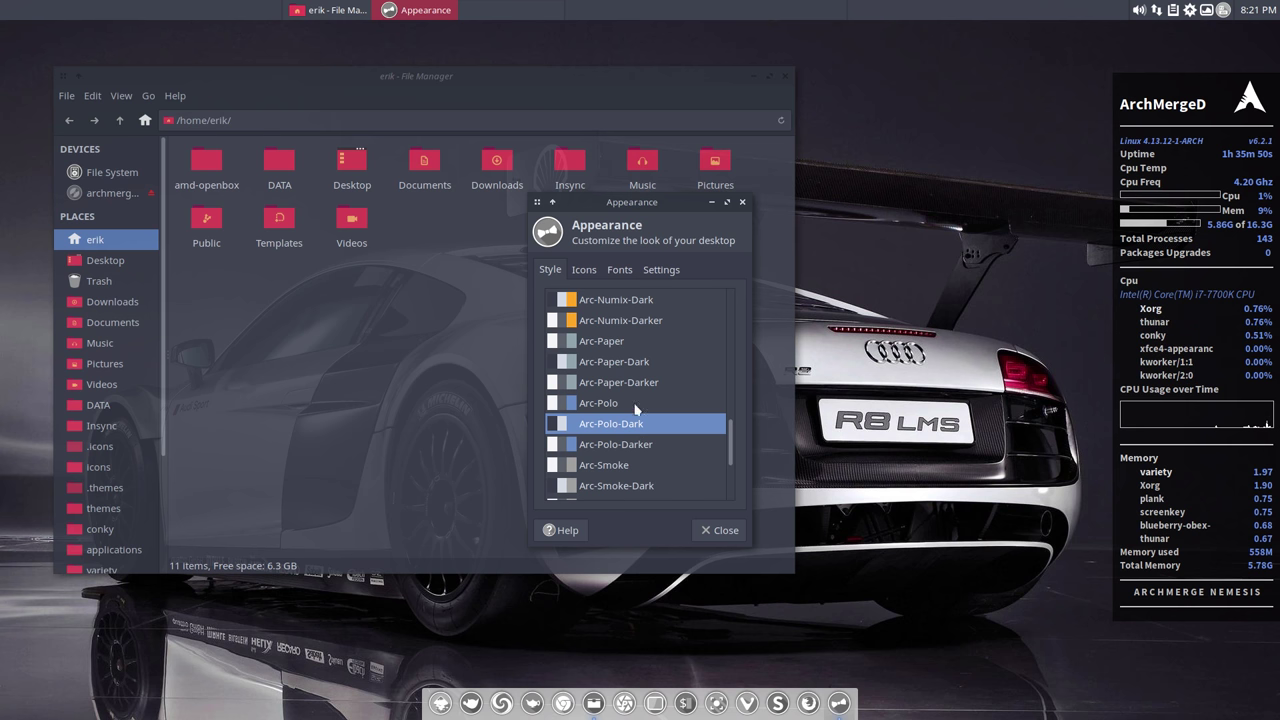
- Set the icon theme to Surfn Arc and close the appearance settings
left_click(584, 269)
scroll(628, 432, "down", 6)
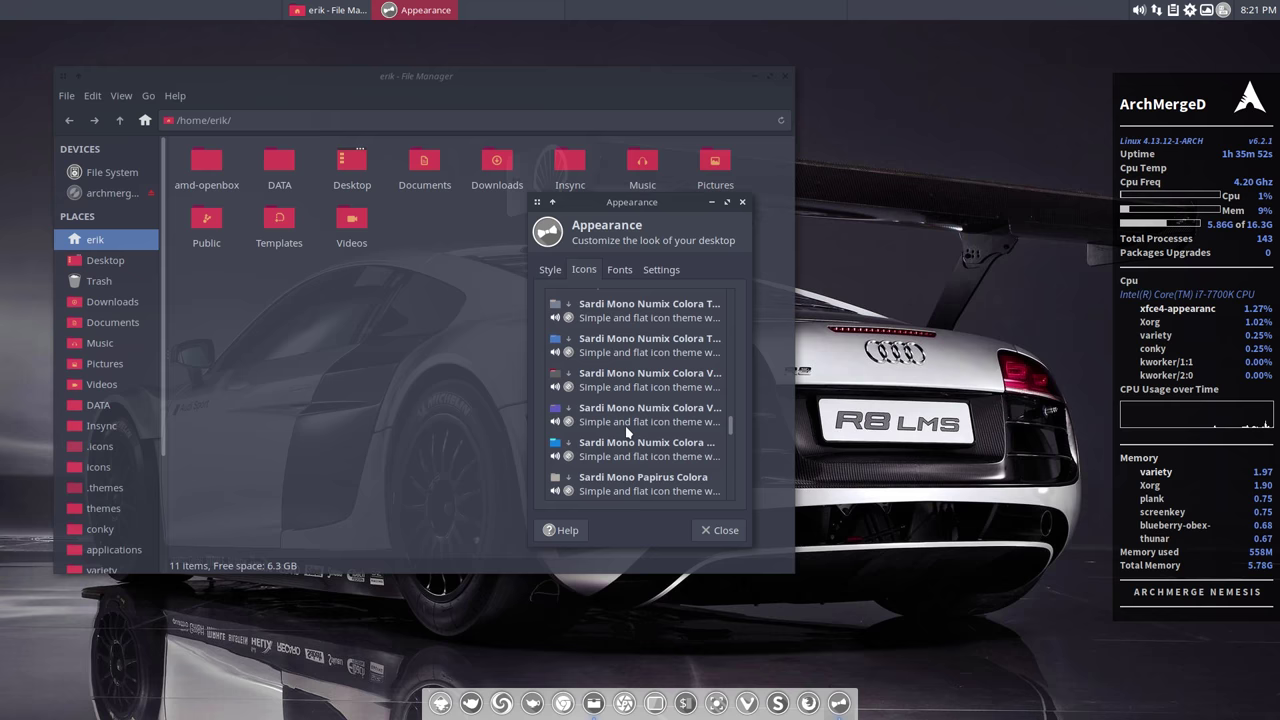
scroll(627, 432, "down", 10)
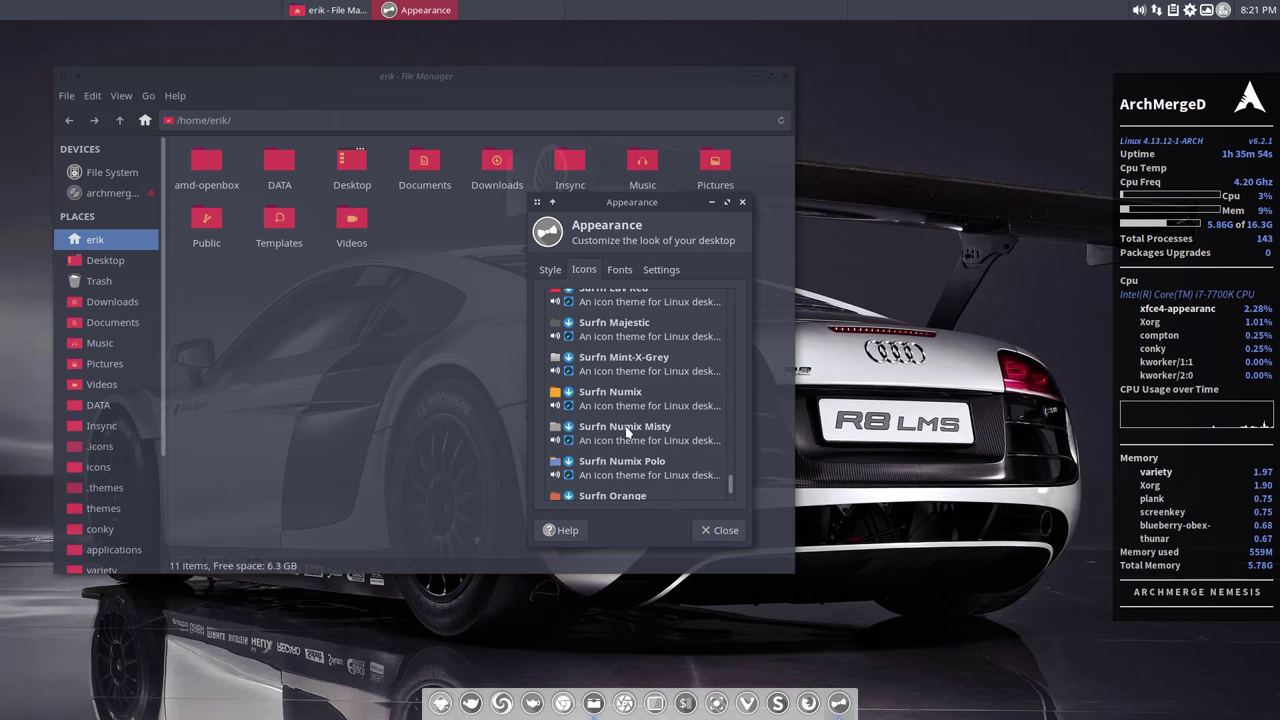
scroll(627, 432, "up", 5)
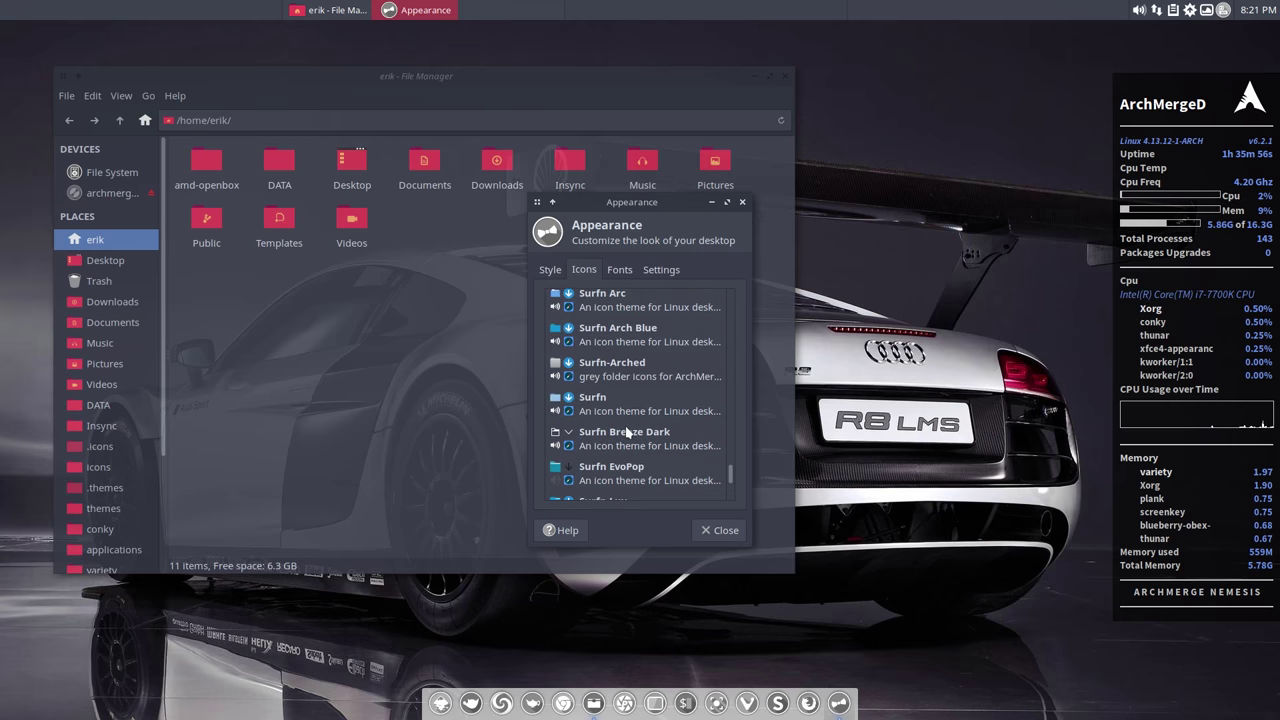
scroll(627, 432, "up", 2)
left_click(614, 363)
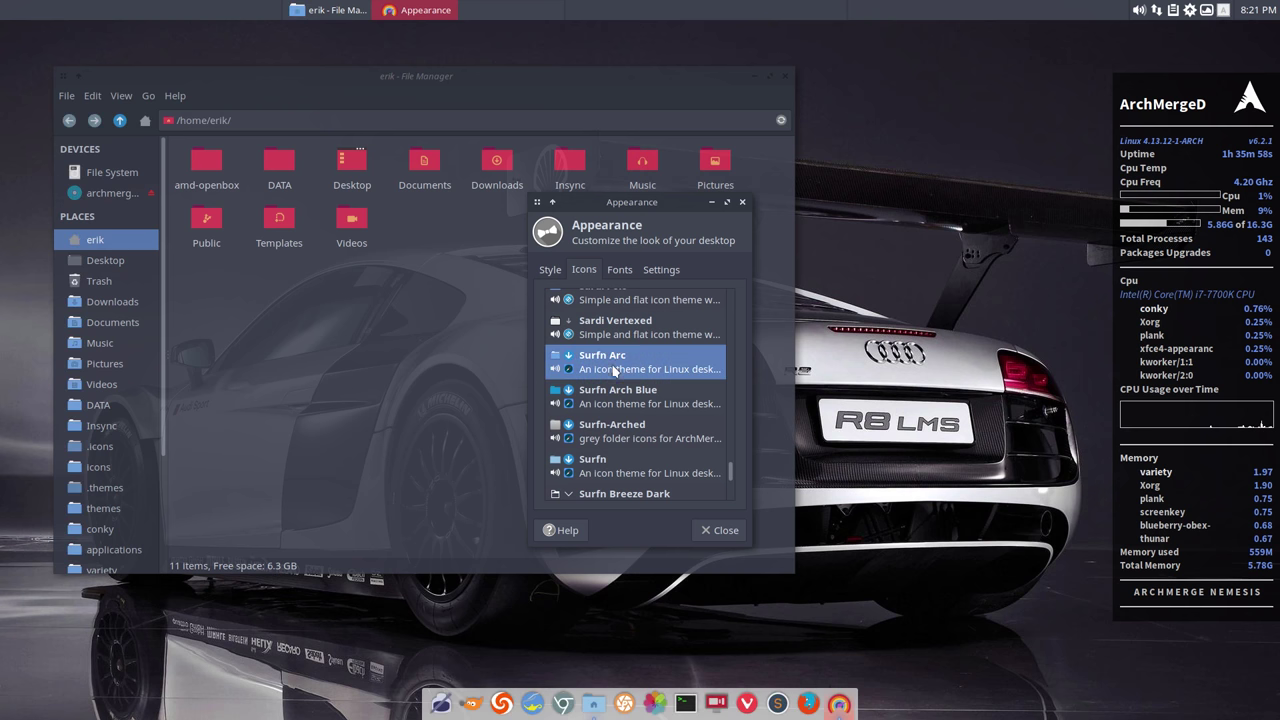
left_click(722, 530)
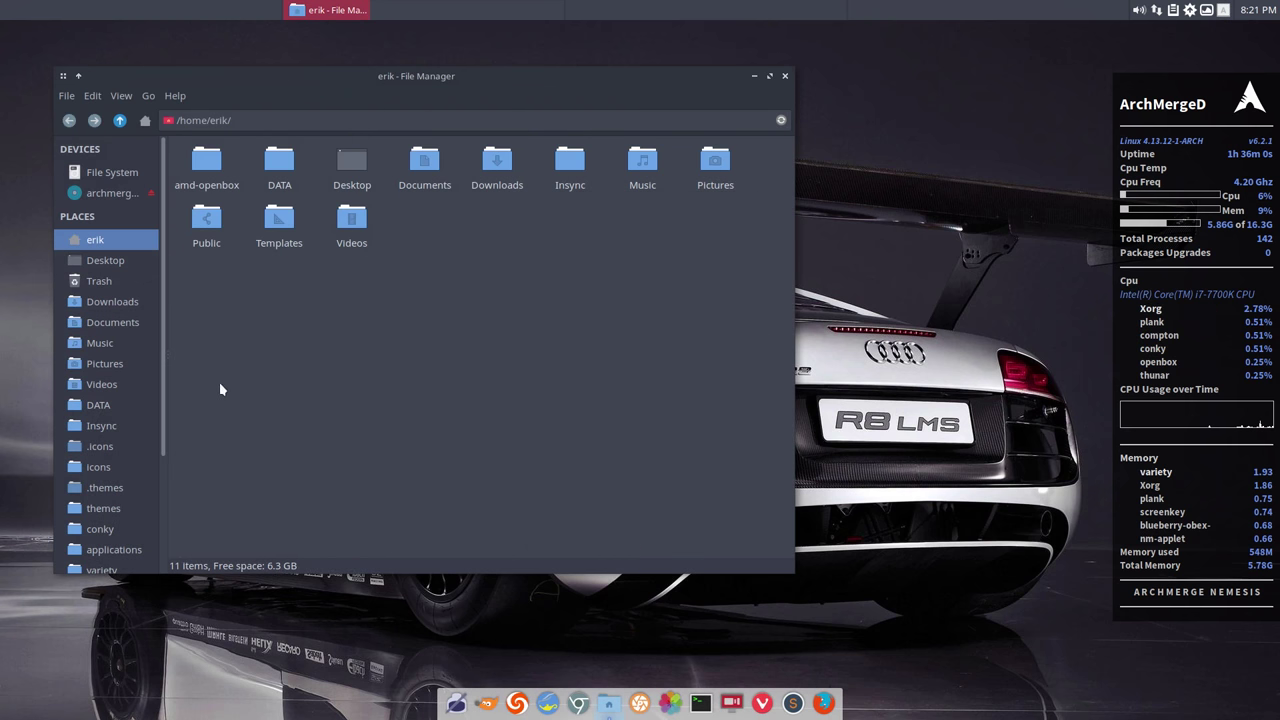
- Eject the mounted ArchMerge device in the file manager and shift the window slightly
left_click(150, 193)
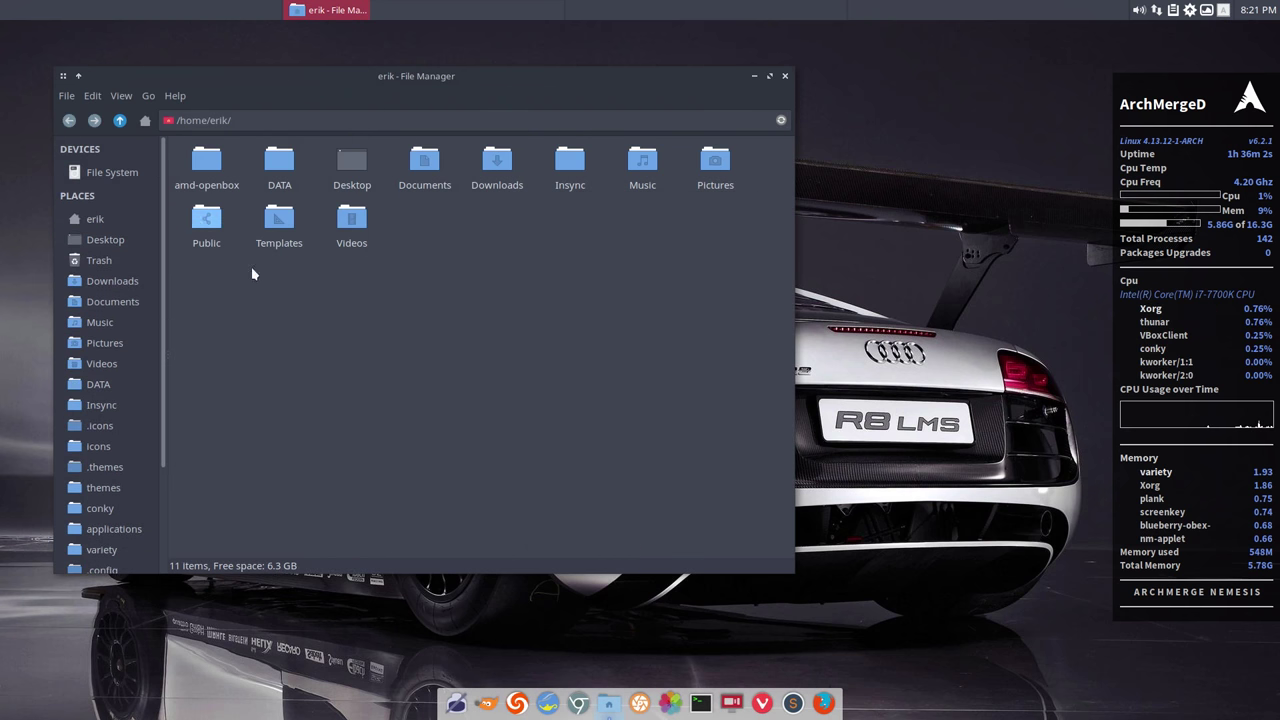
left_click_drag(560, 82, 610, 101)
- Go up to the /home folder and back into the home folder, and close the file manager
left_click(168, 147)
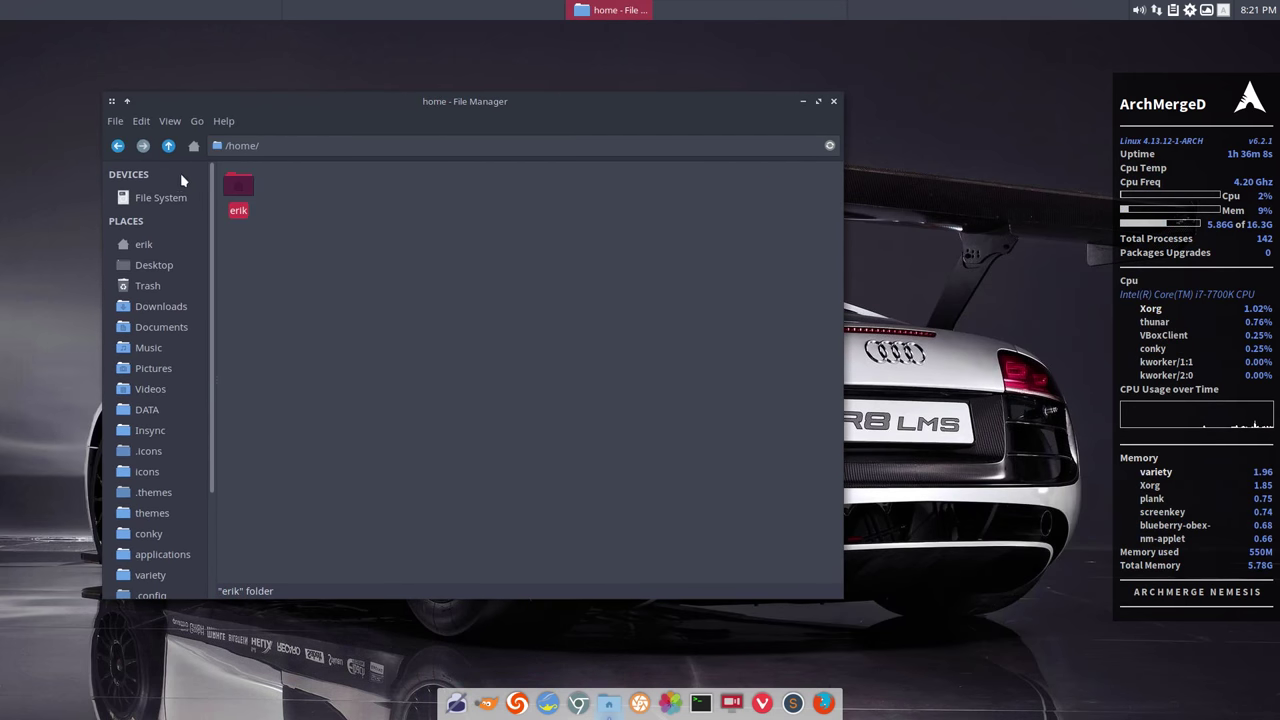
double_click(232, 191)
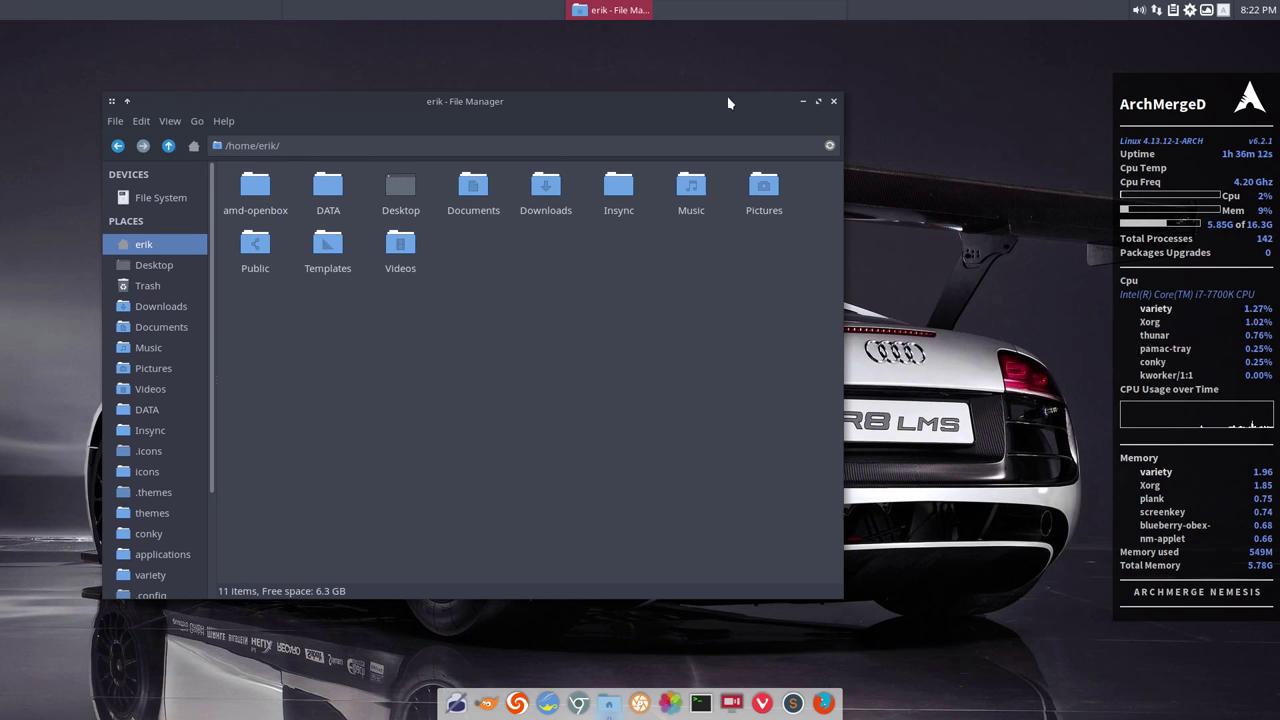
left_click_drag(729, 103, 788, 125)
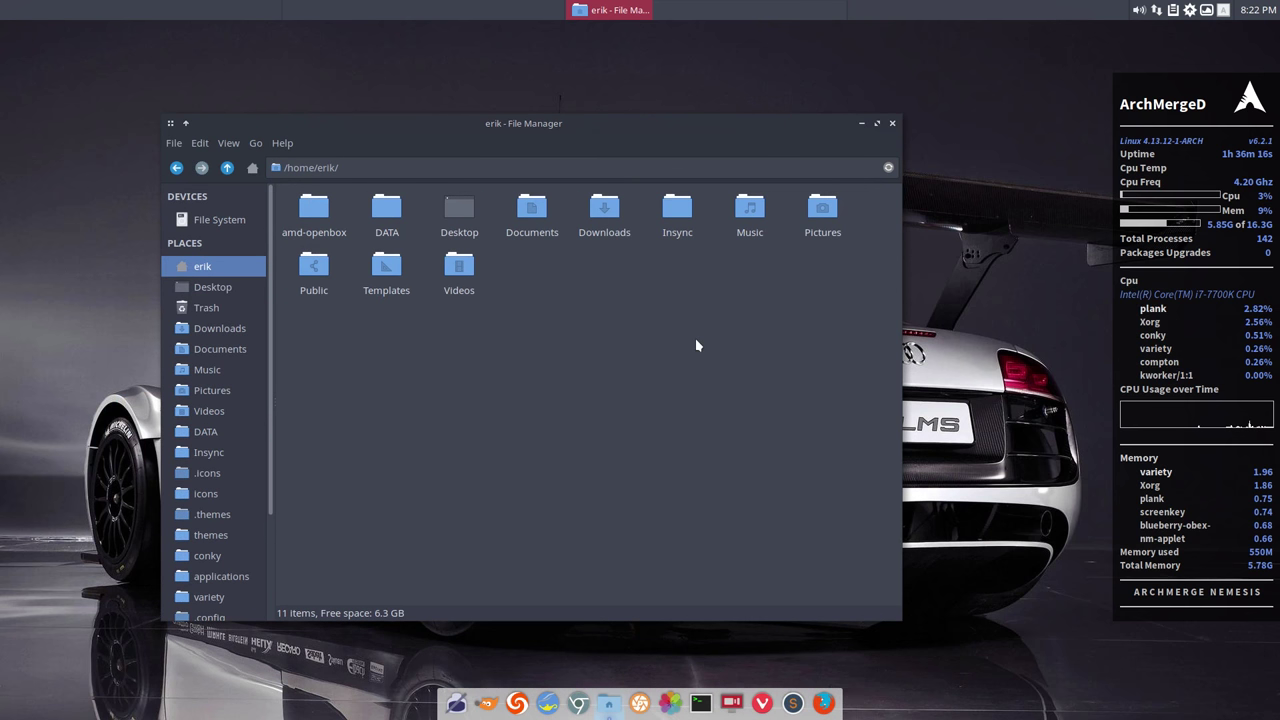
left_click(893, 123)
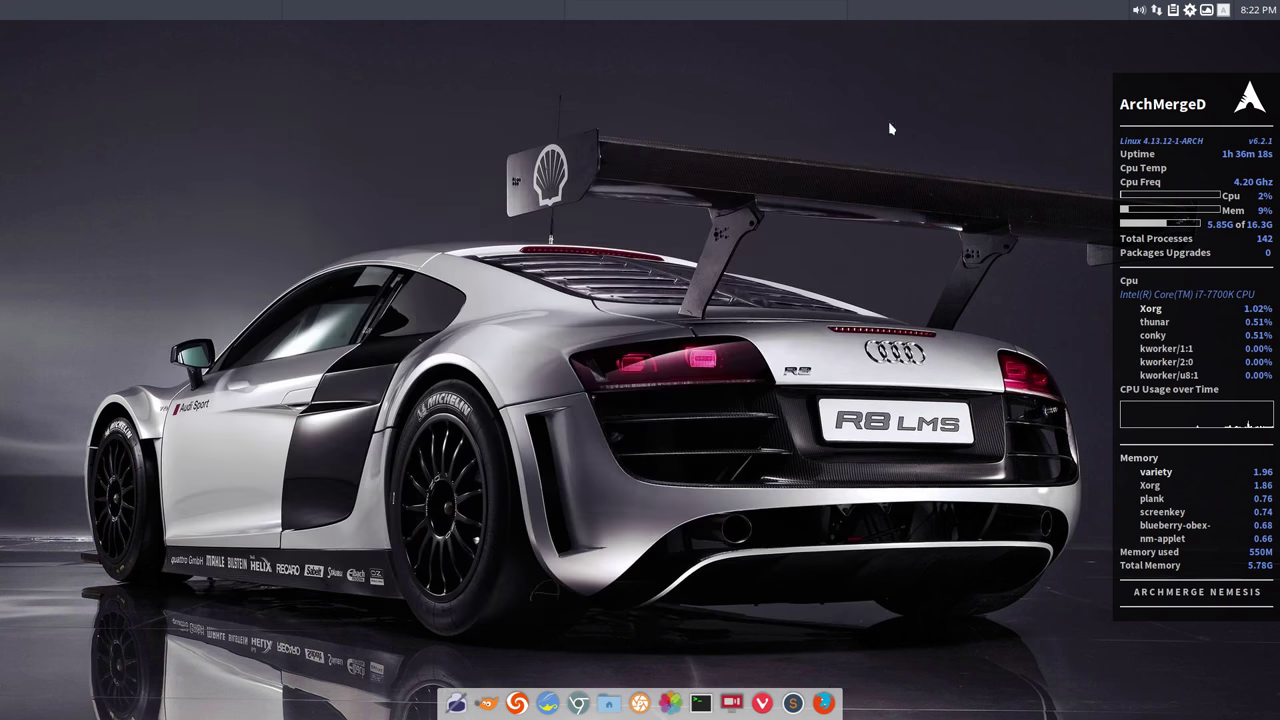
- Open the Openbox GUI Config Tool from the desktop preferences
right_click(593, 298)
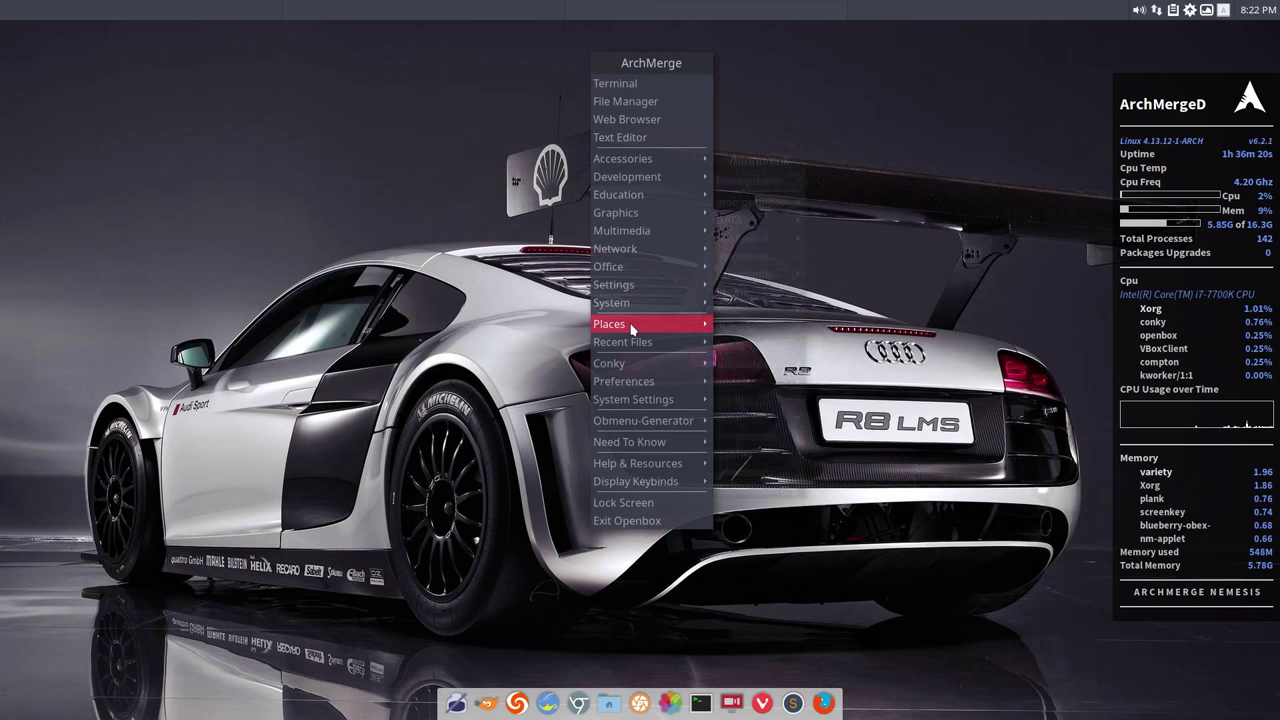
mouse_move(631, 328)
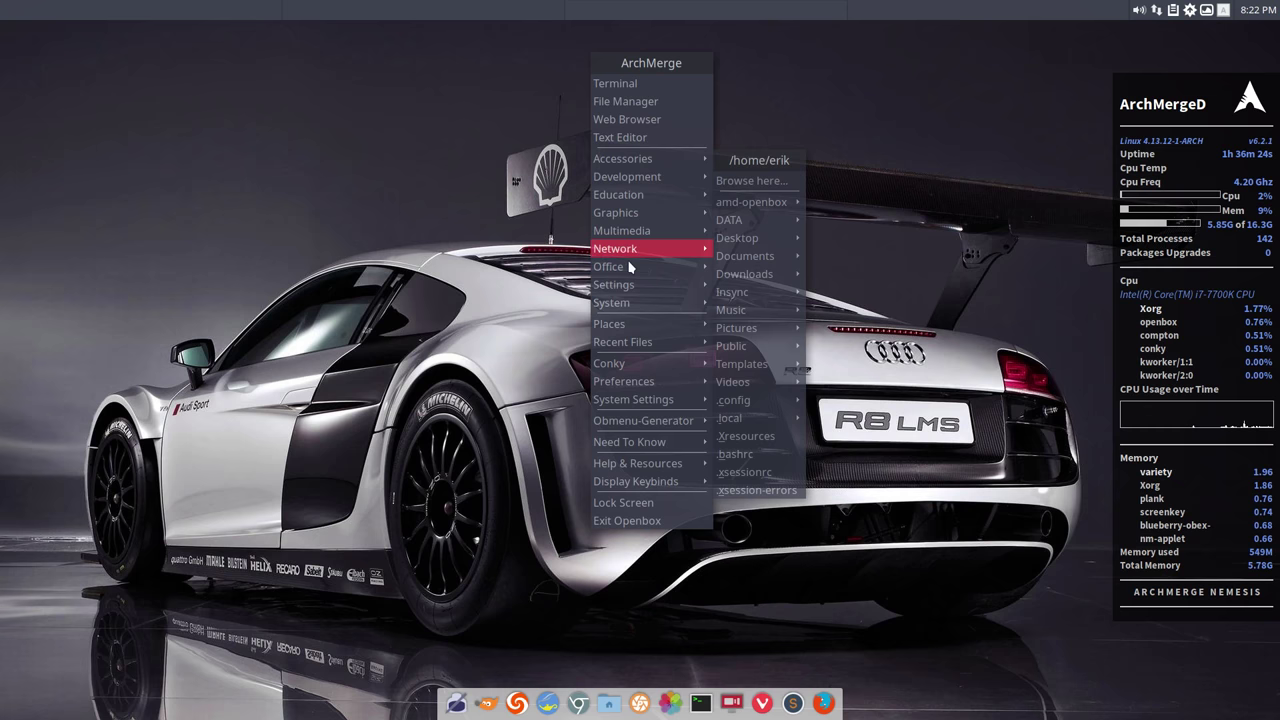
mouse_move(637, 381)
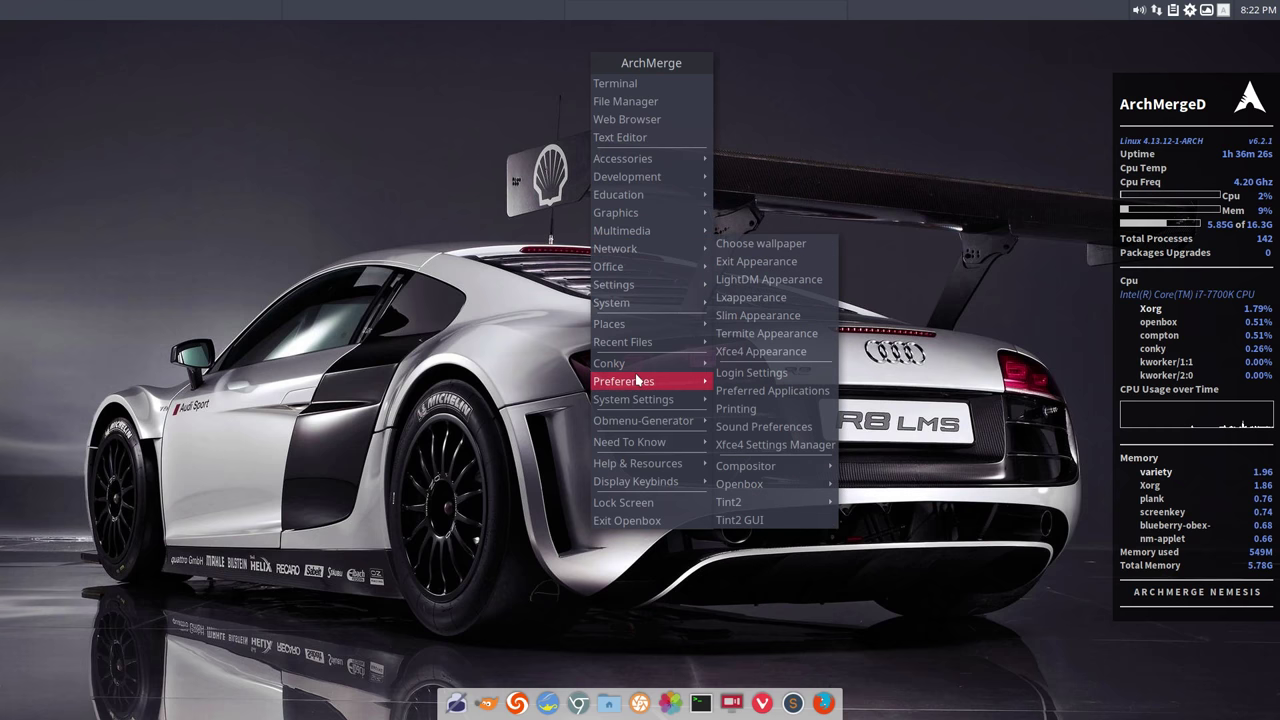
mouse_move(760, 484)
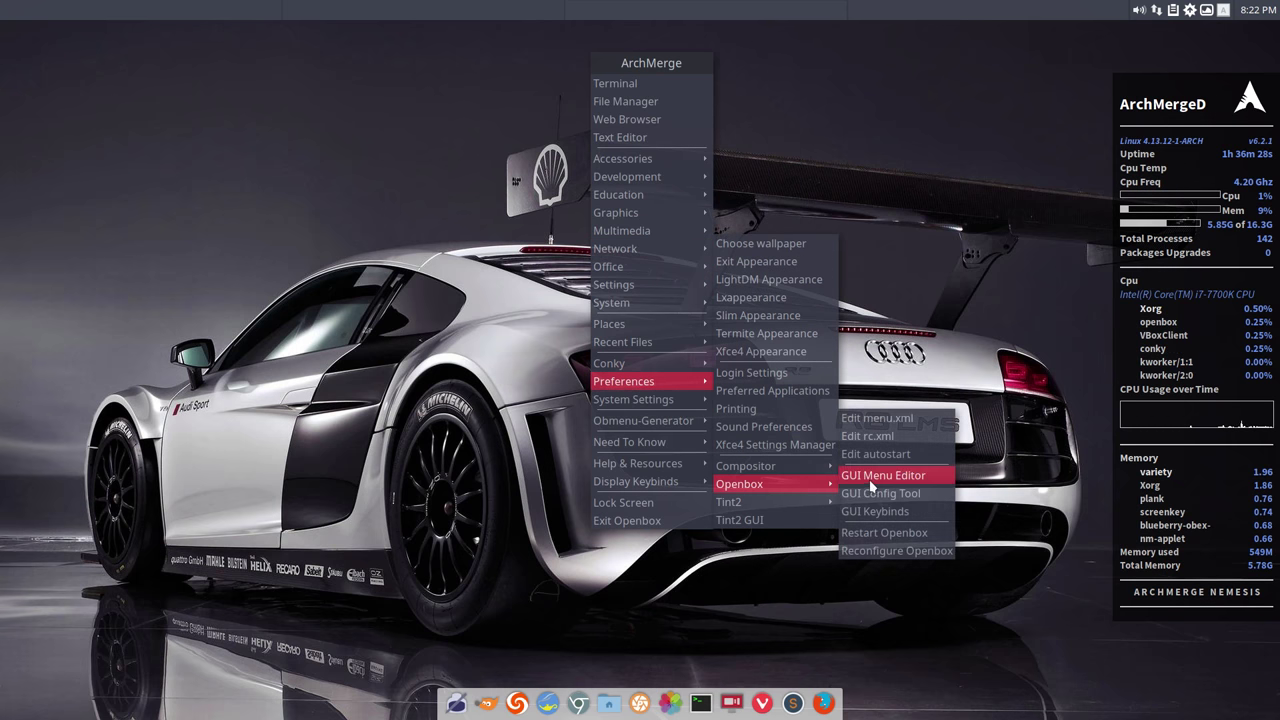
left_click(876, 493)
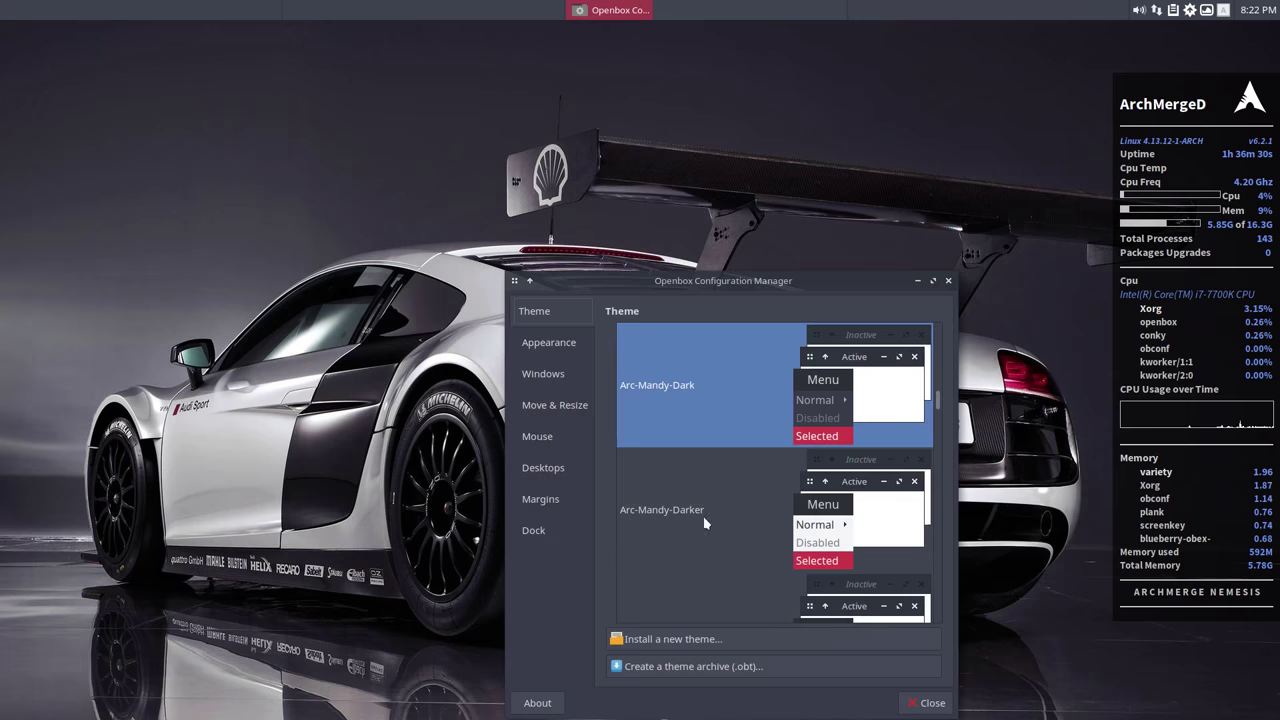
- Browse the Arc window themes and set the Openbox theme to Arc-Havelock-Dark
scroll(703, 522, "up", 5)
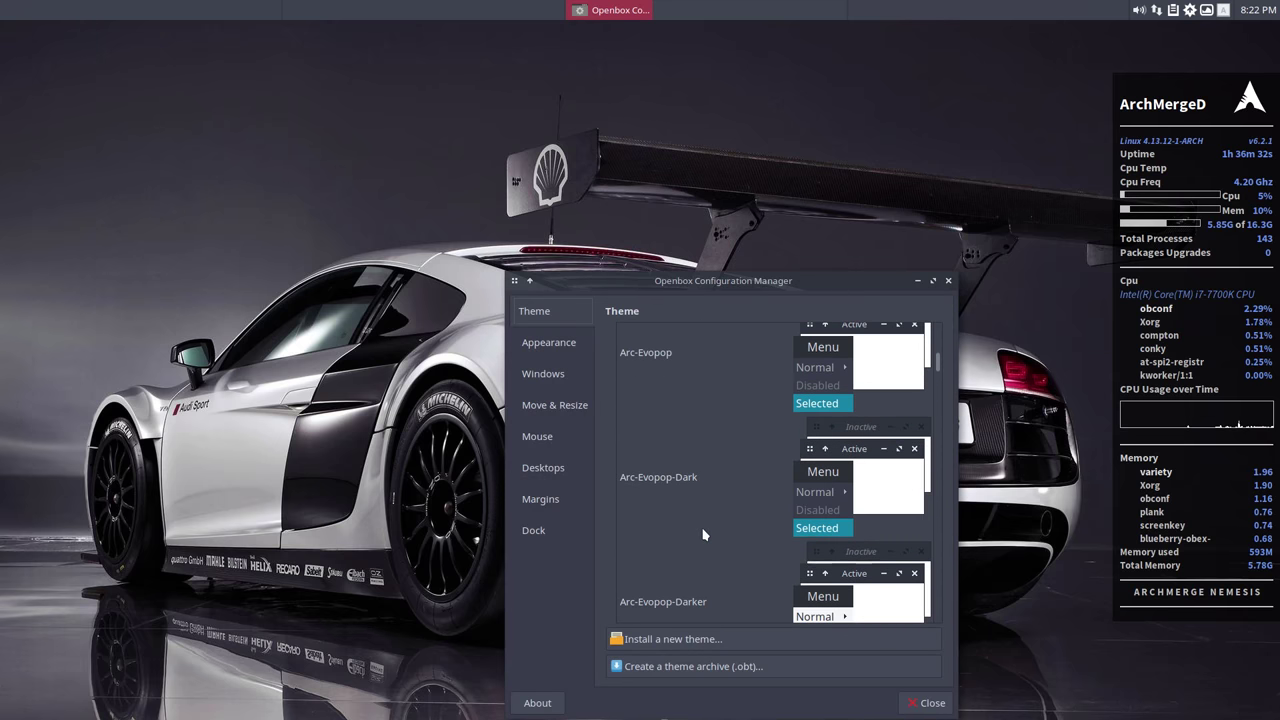
scroll(703, 535, "up", 5)
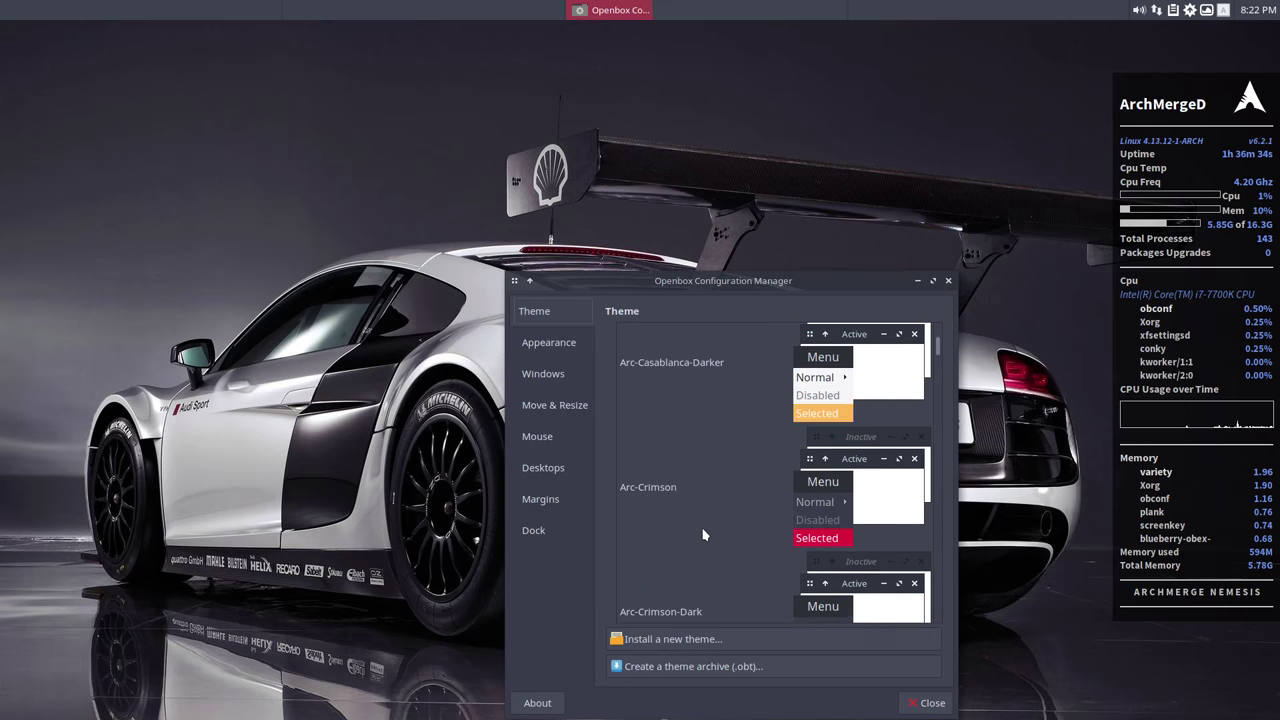
scroll(703, 535, "up", 4)
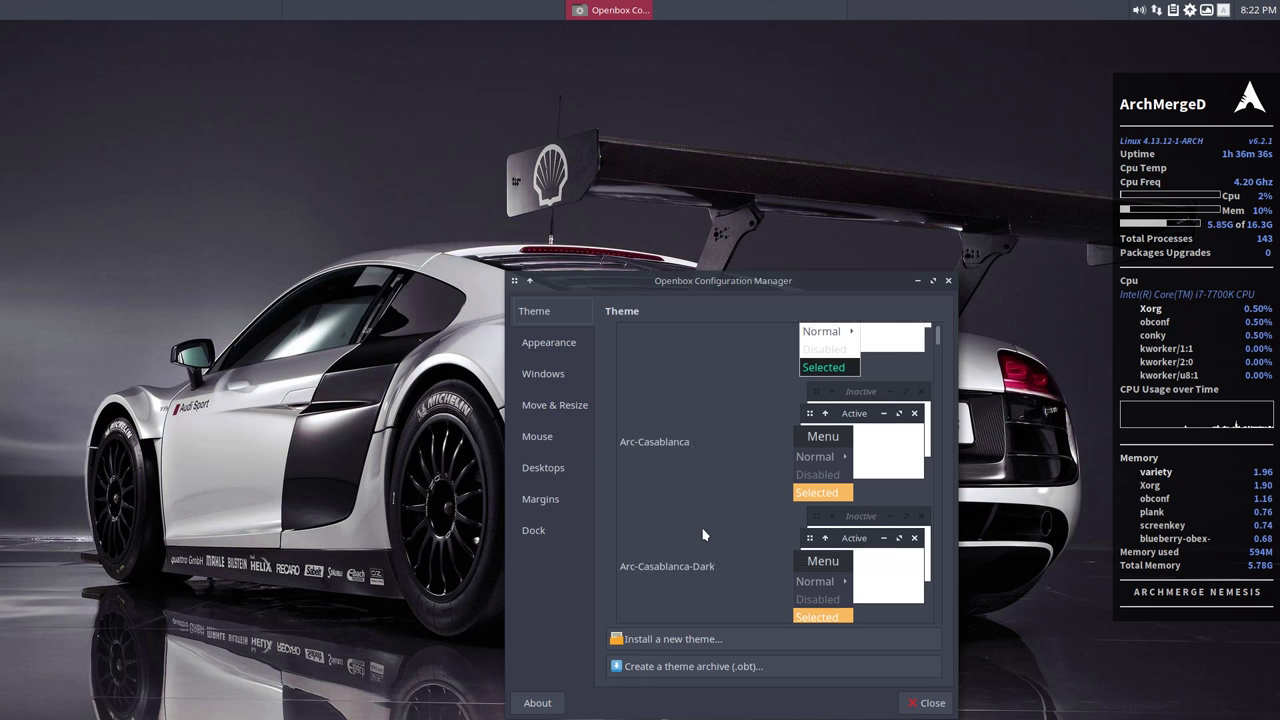
scroll(703, 535, "down", 6)
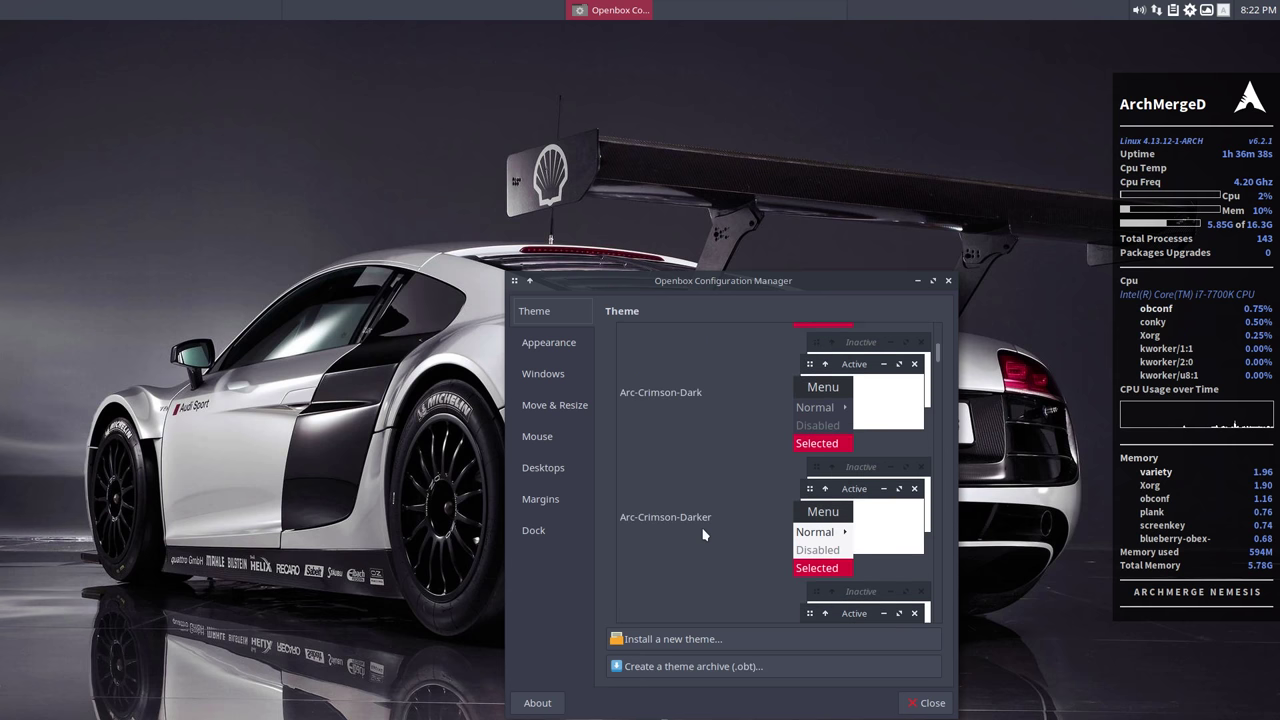
scroll(703, 535, "down", 8)
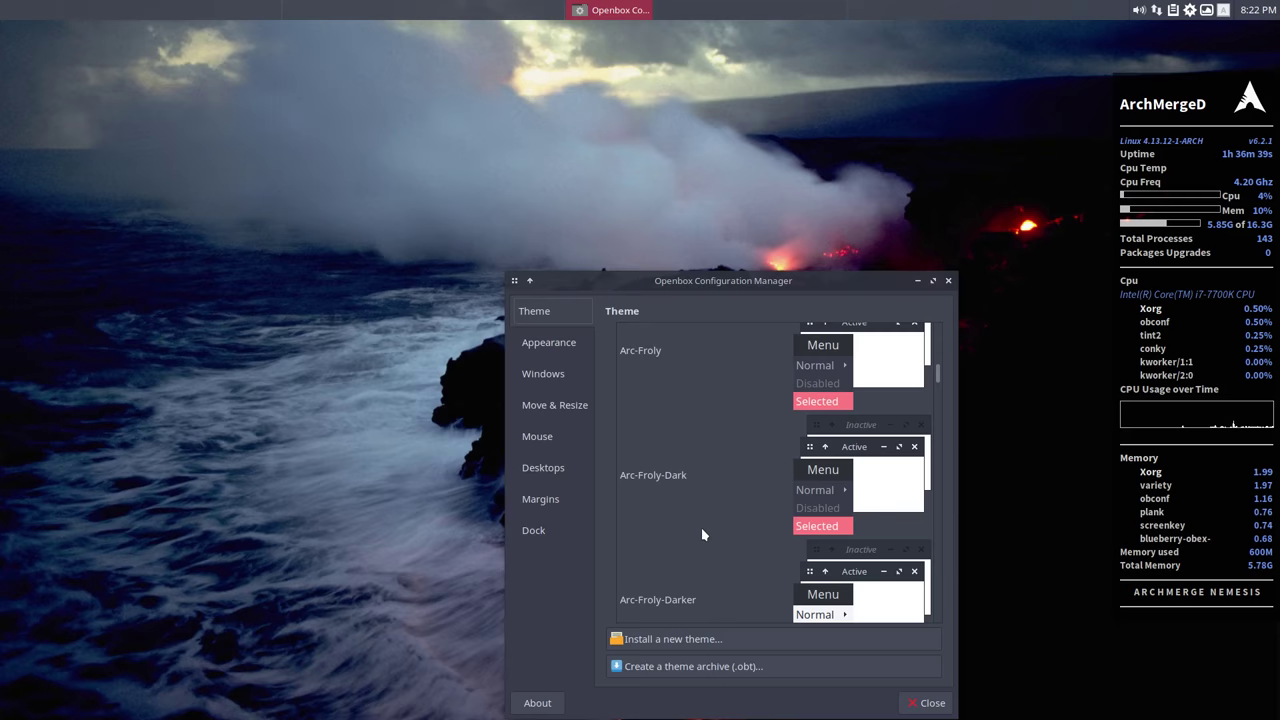
scroll(702, 533, "down", 6)
left_click(702, 533)
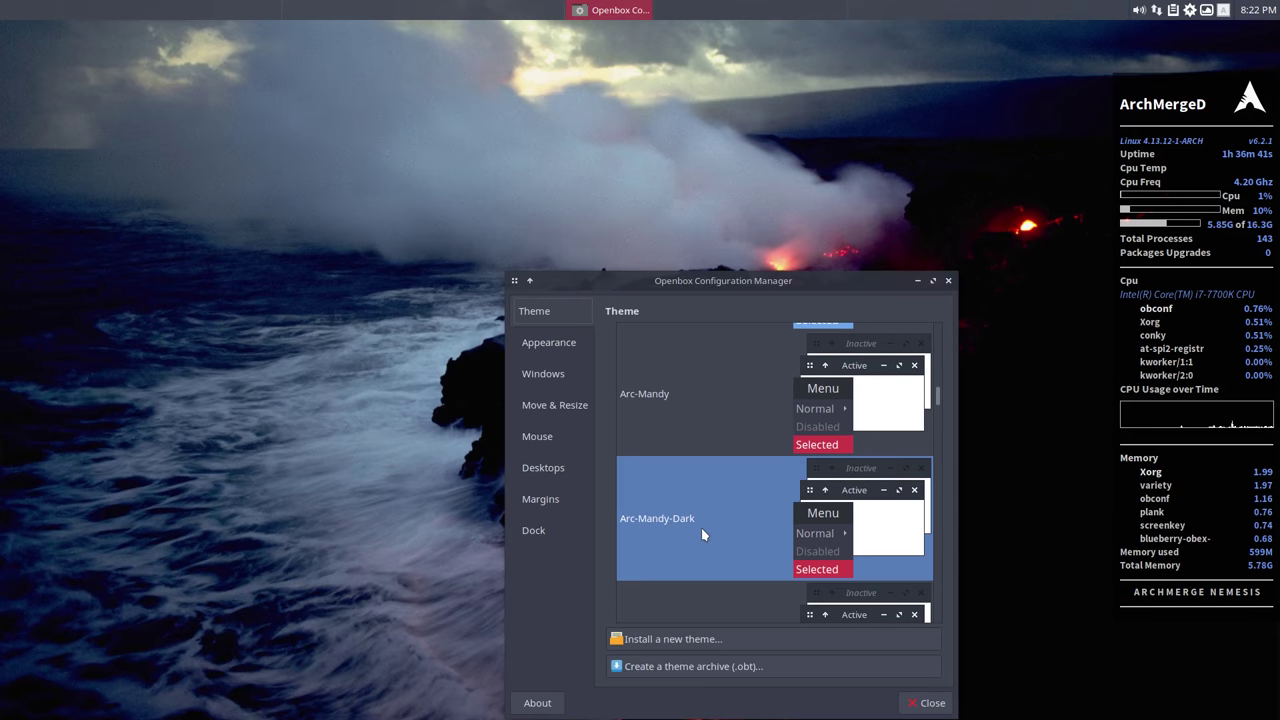
scroll(702, 533, "up", 12)
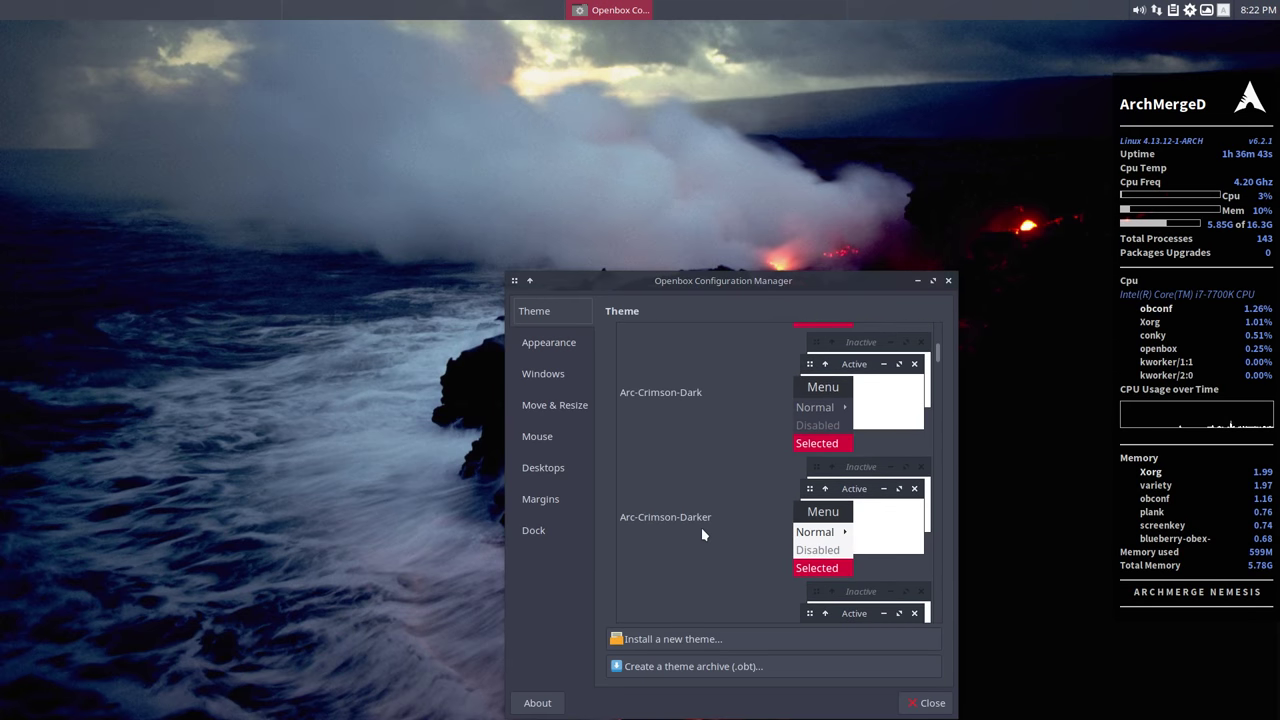
scroll(701, 527, "up", 4)
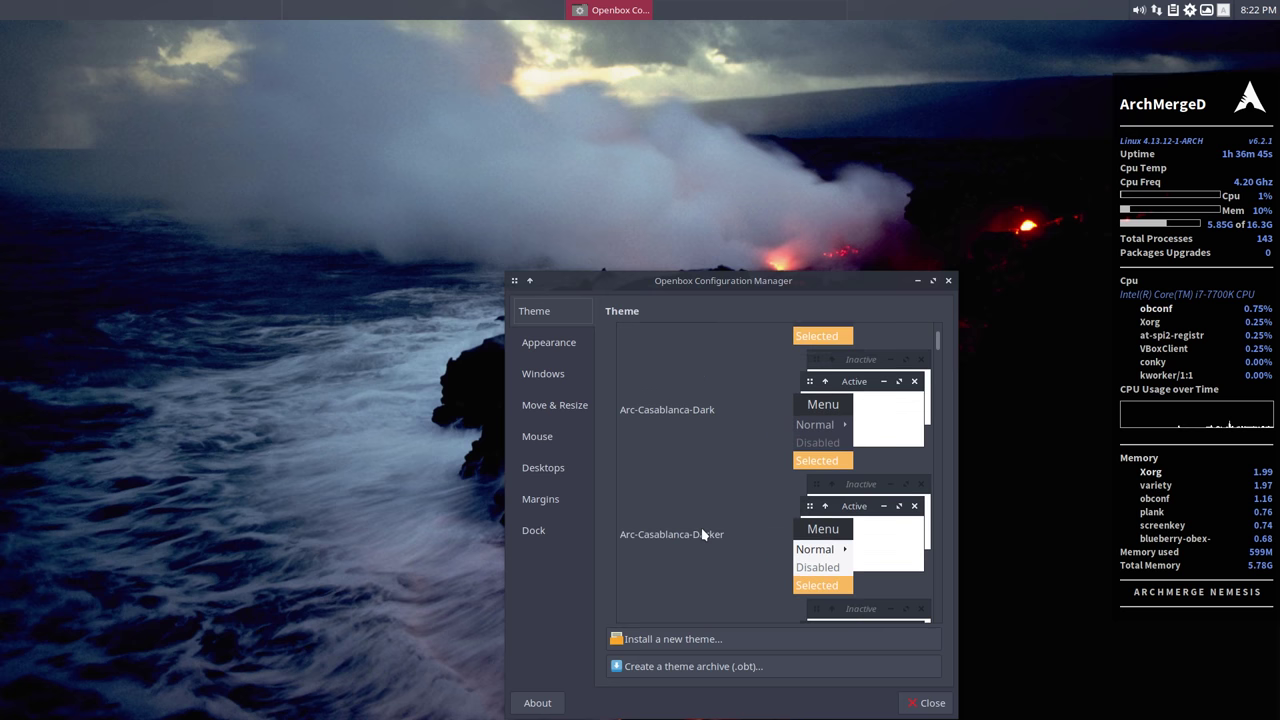
scroll(701, 534, "down", 3)
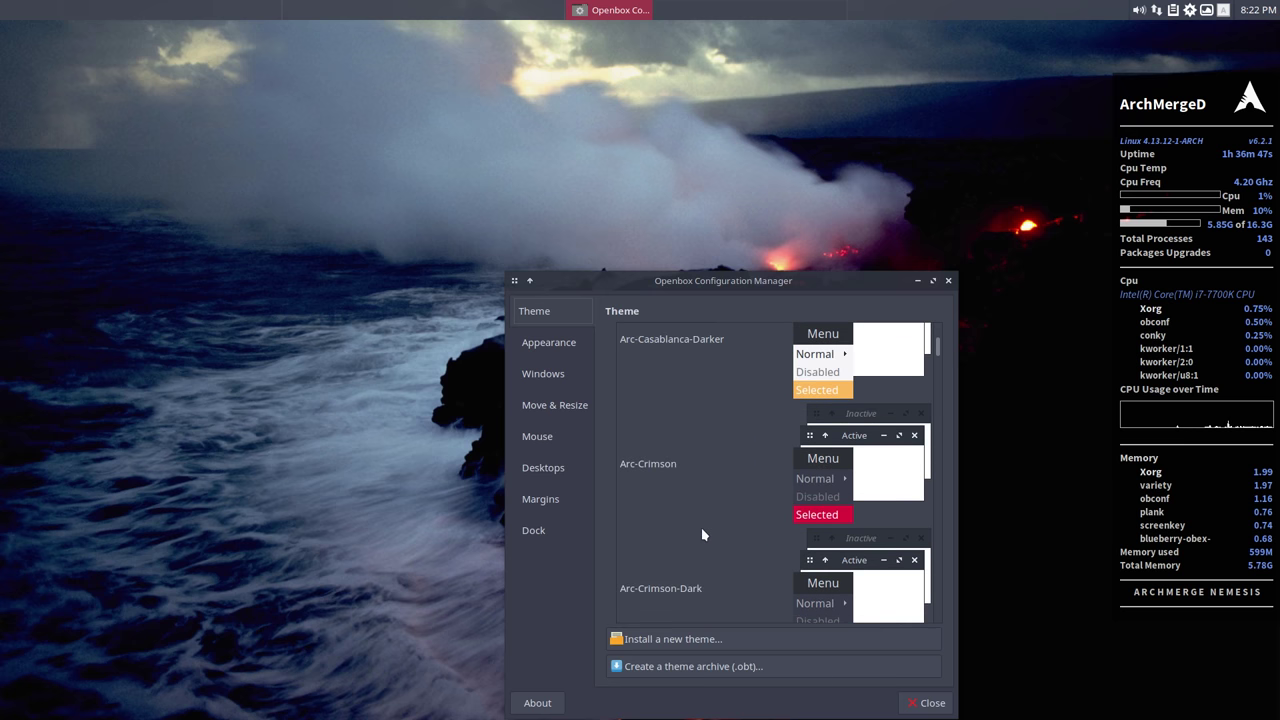
scroll(701, 527, "down", 10)
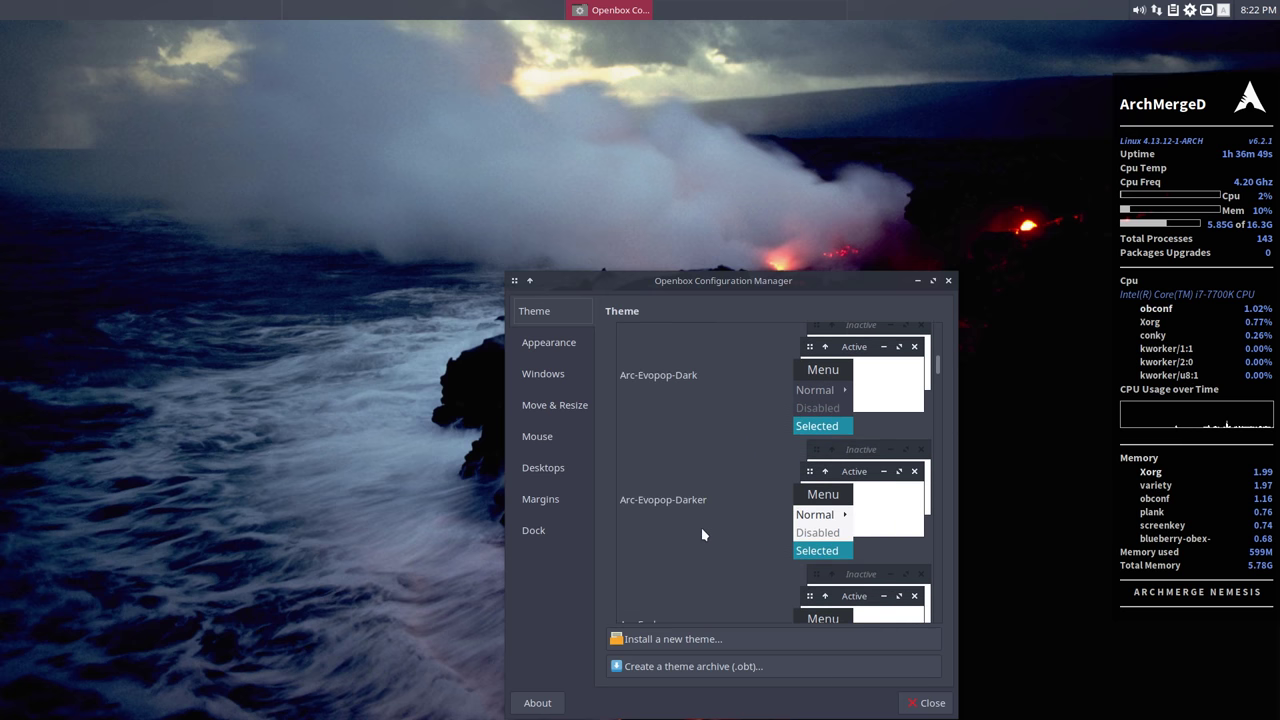
scroll(701, 530, "down", 10)
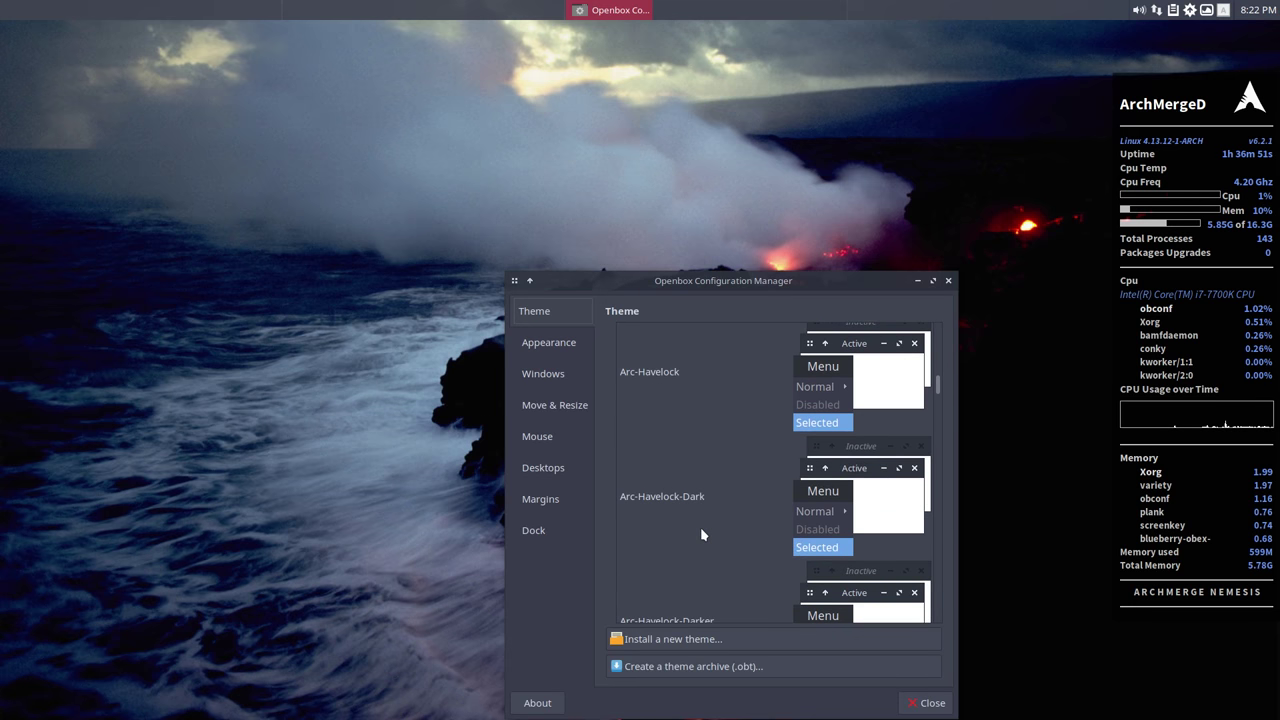
left_click(676, 396)
left_click(727, 535)
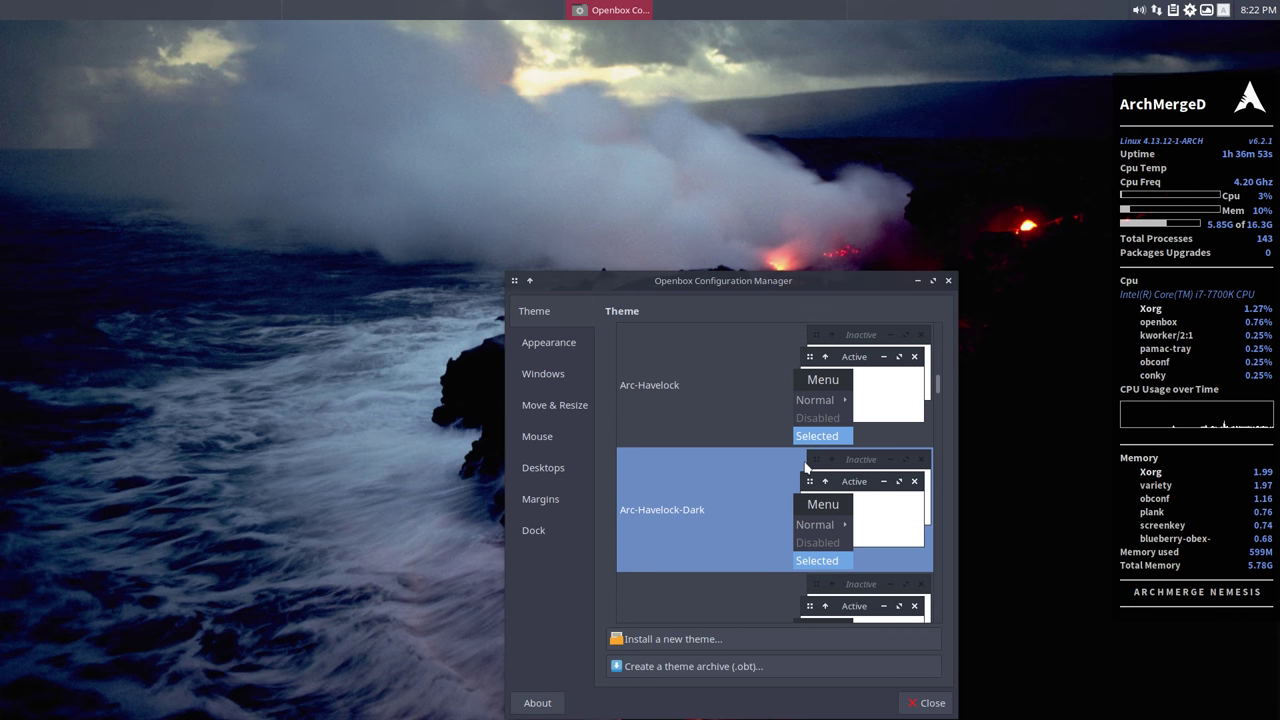
- Check how the desktop menu looks with the chosen theme, and close the Openbox Configuration Manager
right_click(398, 351)
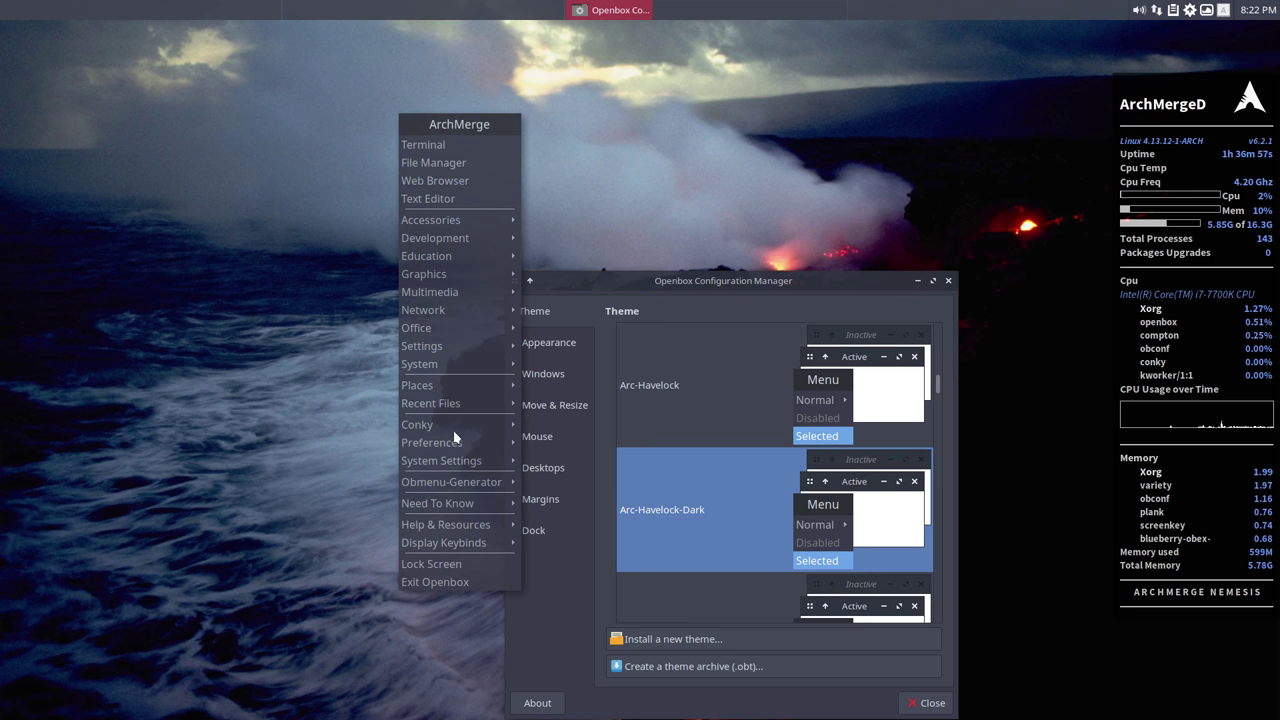
left_click(737, 319)
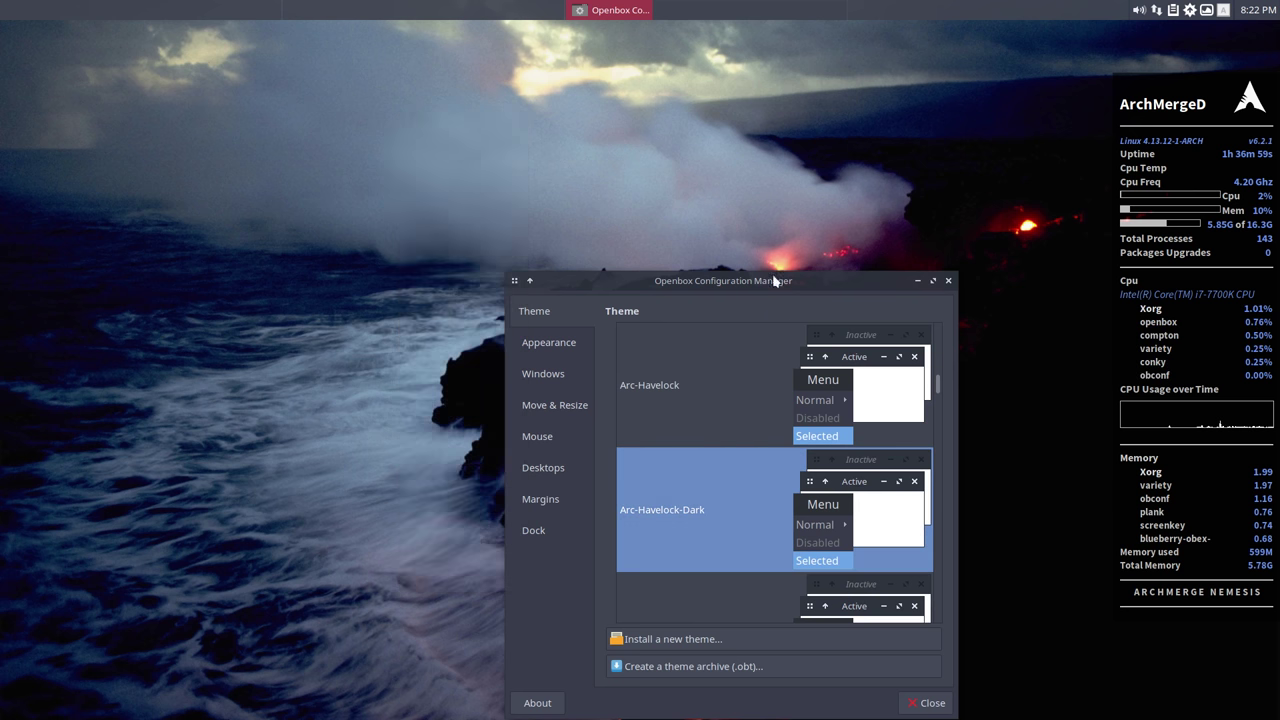
left_click_drag(773, 281, 602, 115)
left_click(780, 117)
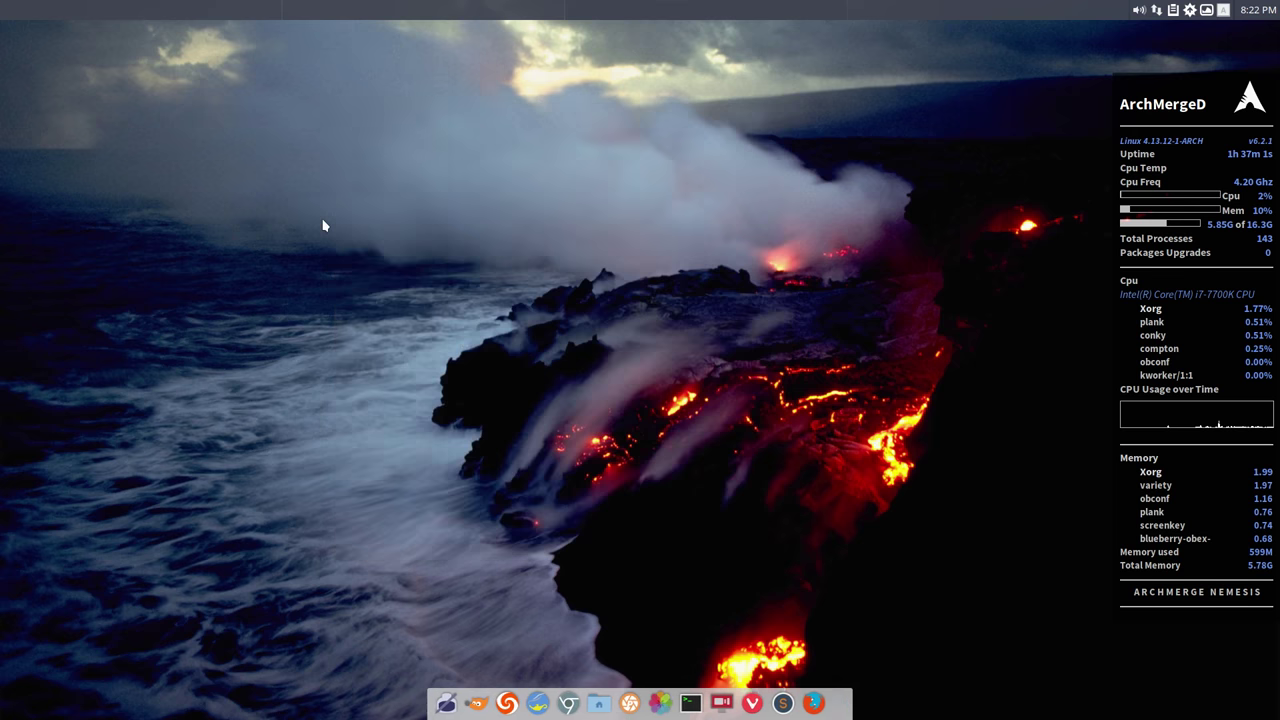
- Launch the web browser from the desktop and close its window
right_click(323, 226)
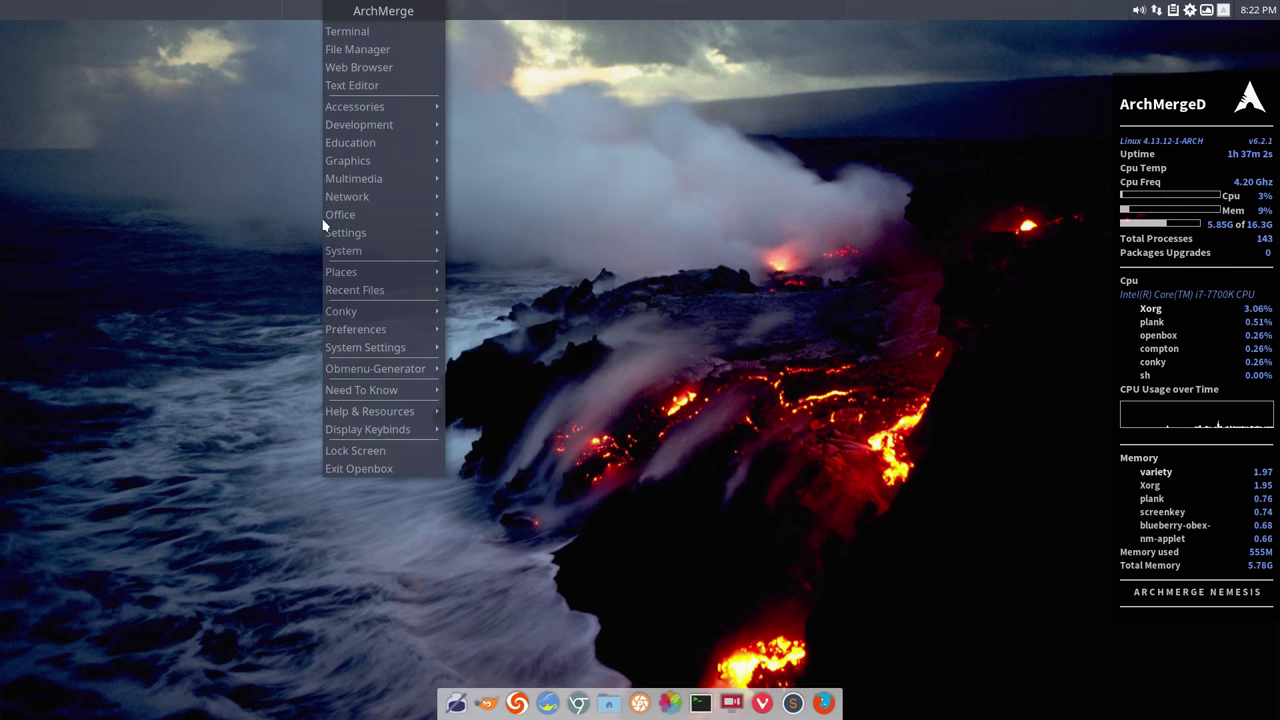
left_click(366, 67)
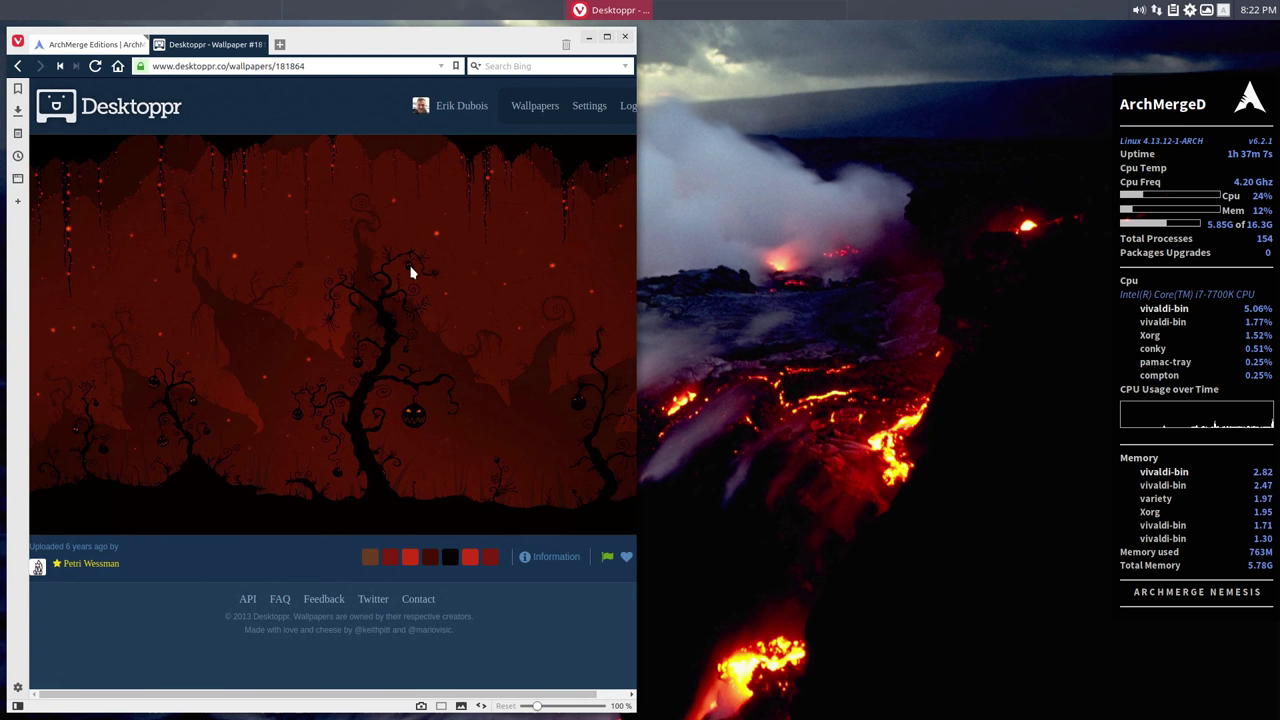
left_click(625, 38)
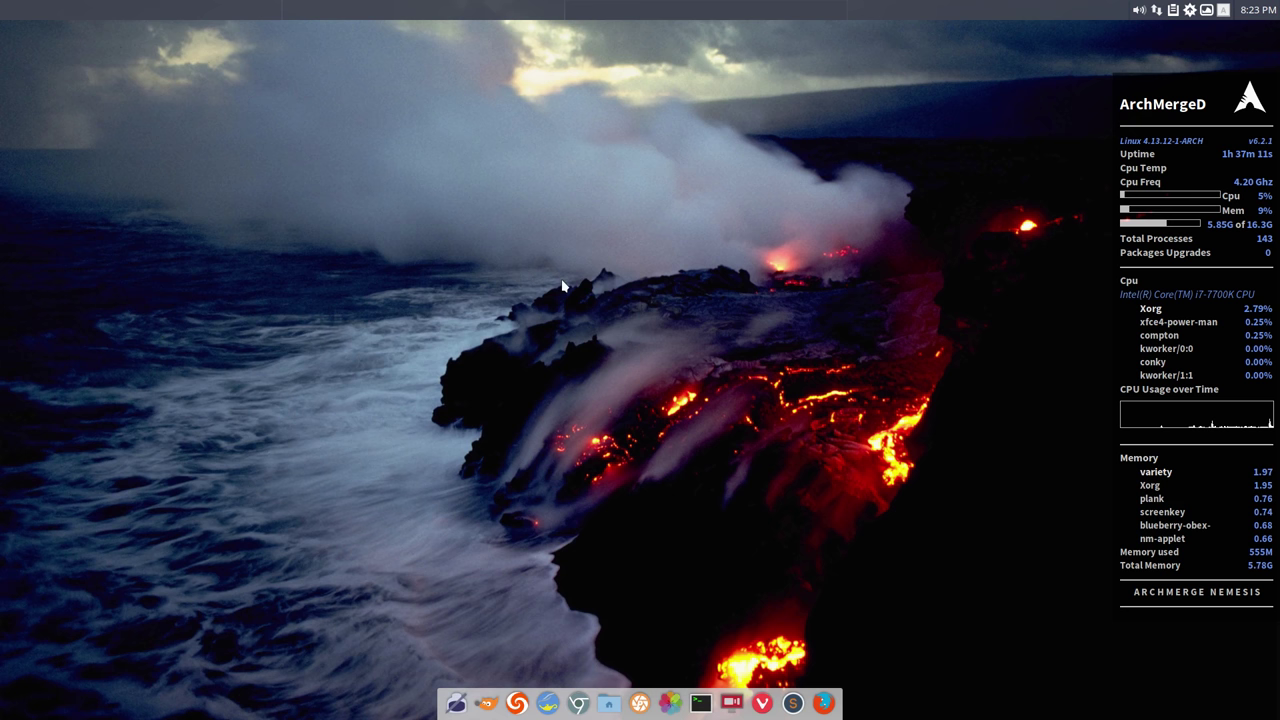
- Open the Variety preferences, review the general wallpaper change and download settings, and close them
left_click(1206, 10)
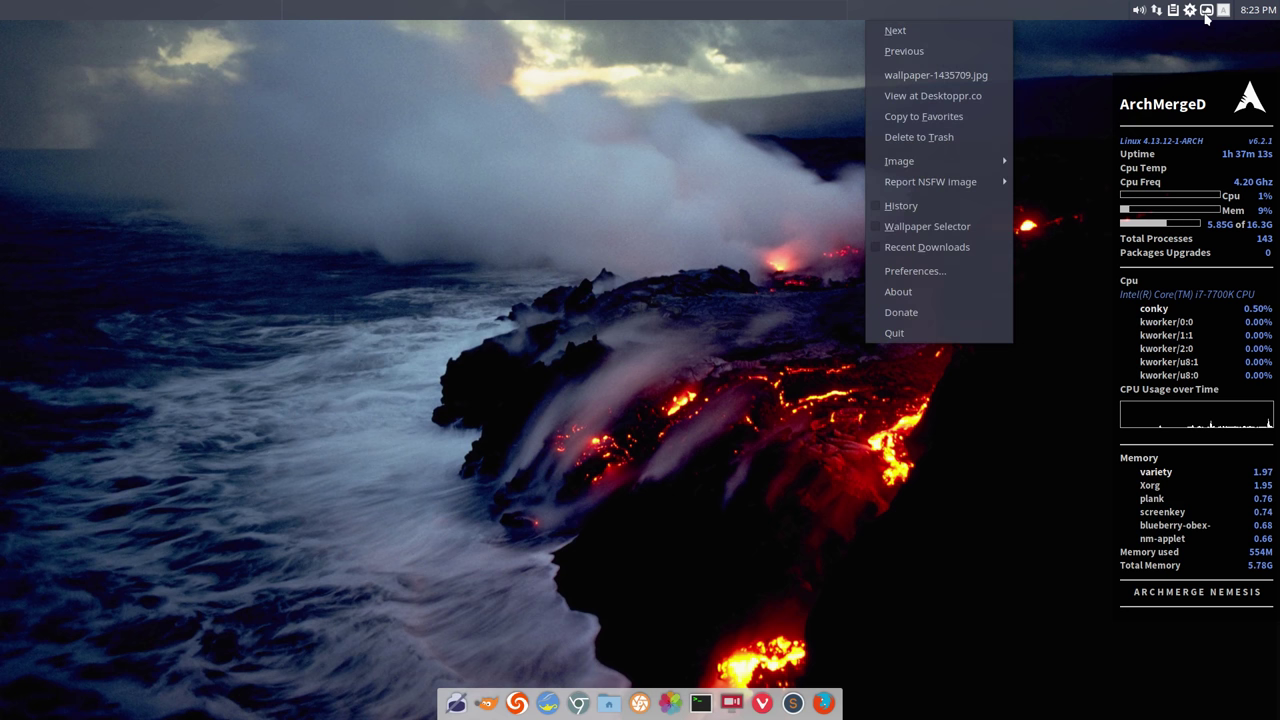
left_click(916, 272)
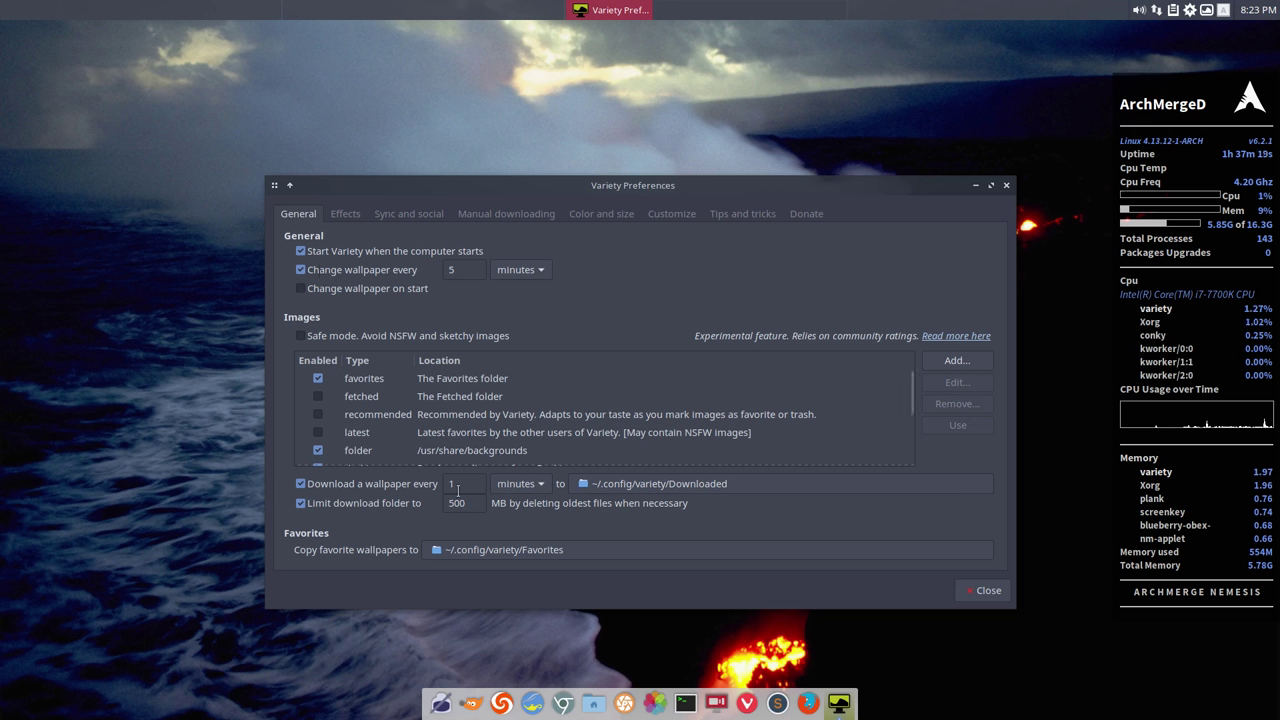
left_click(1007, 188)
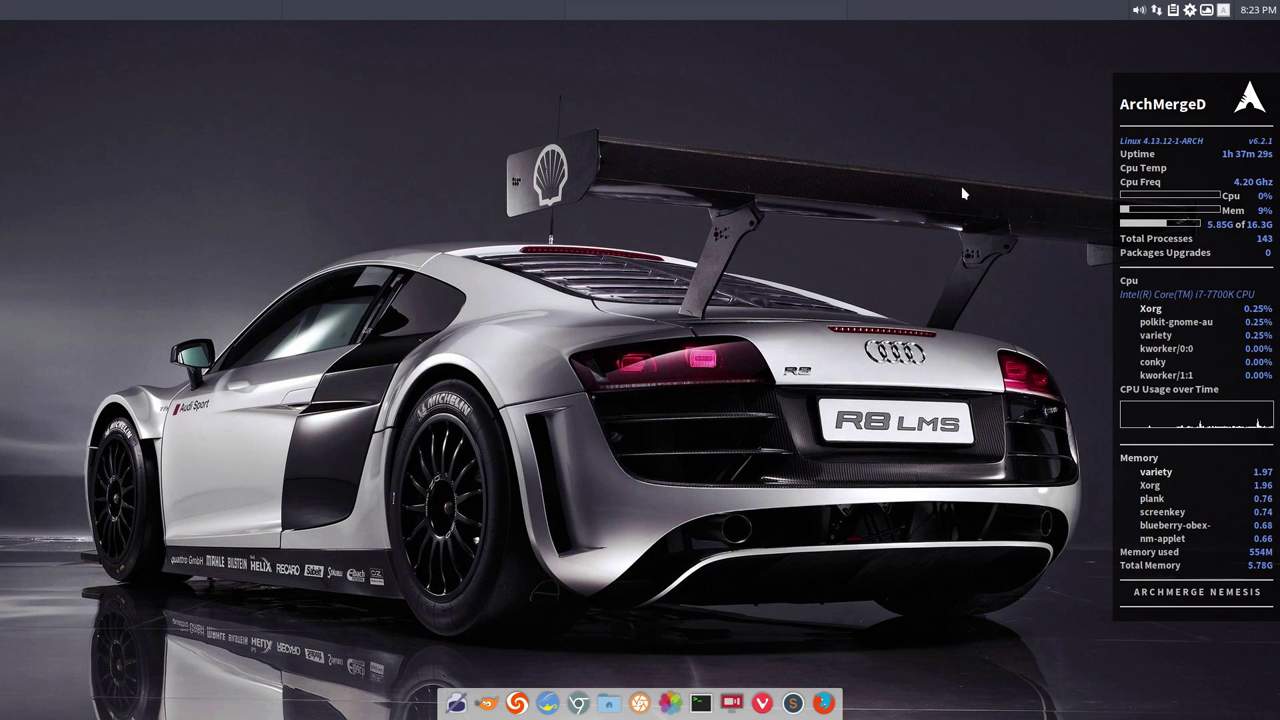
left_click(1221, 10)
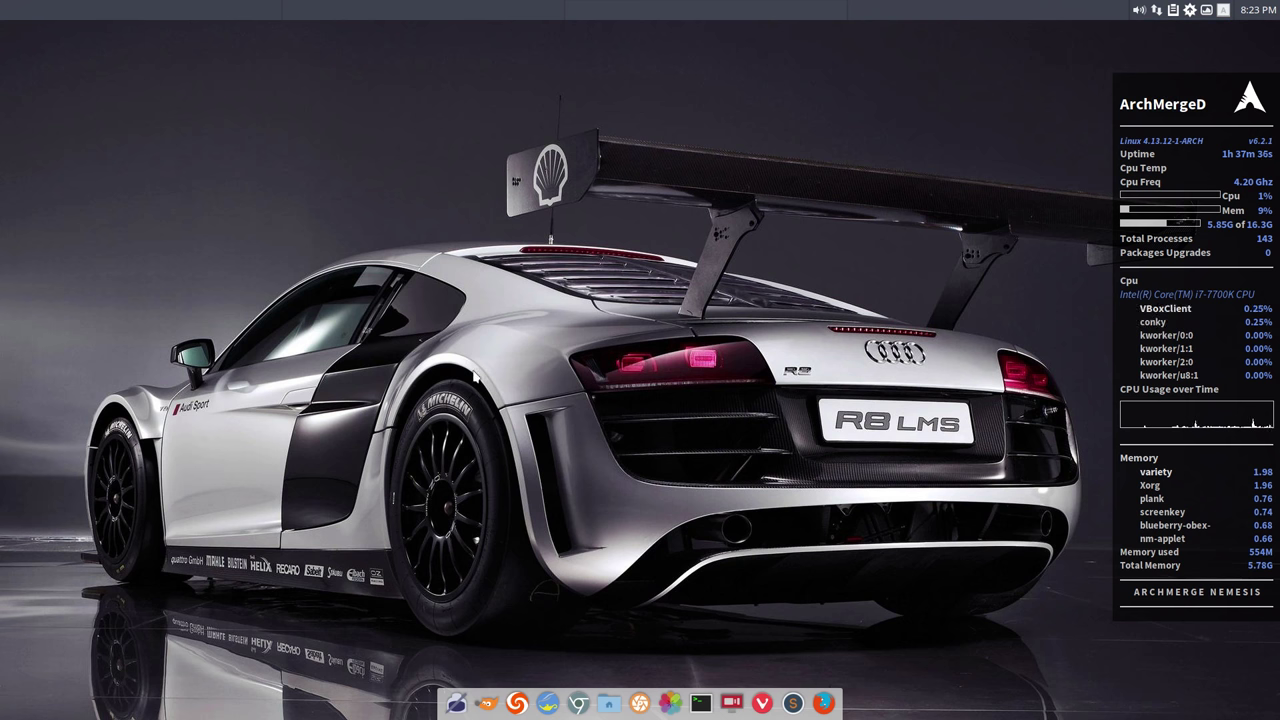
- Look through the desktop preferences and open the Tint2 GUI
right_click(453, 287)
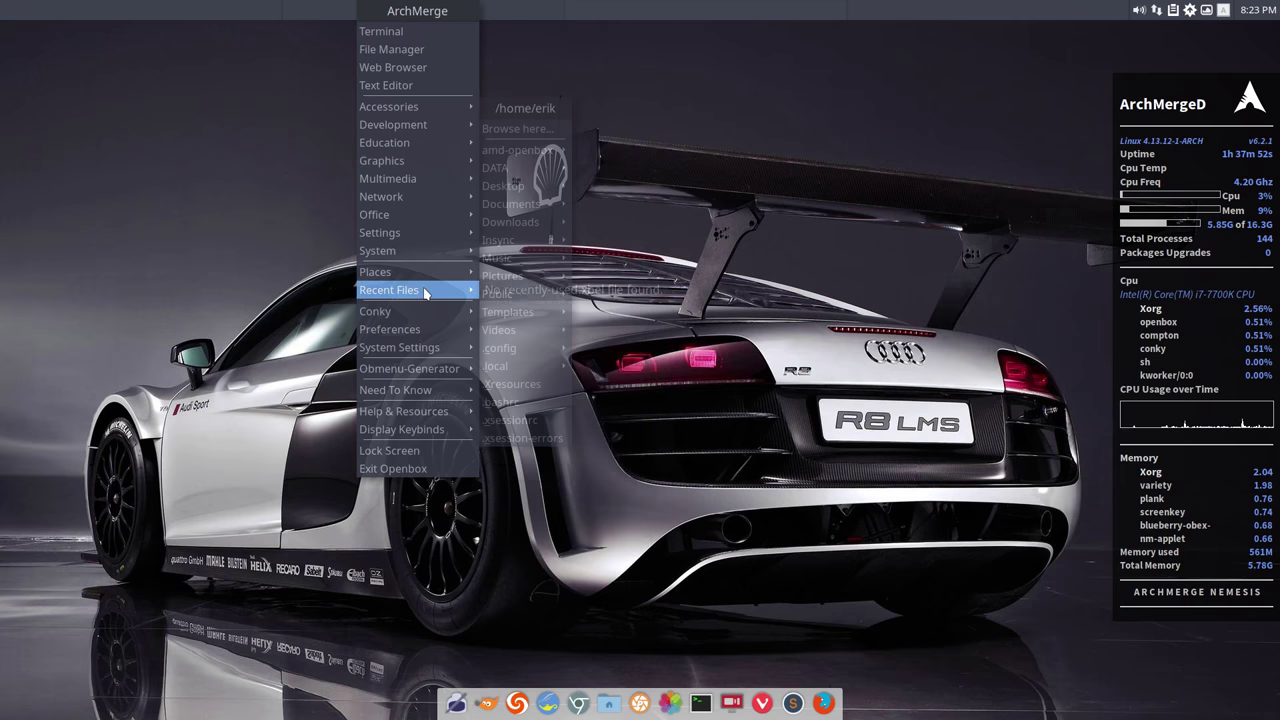
mouse_move(427, 318)
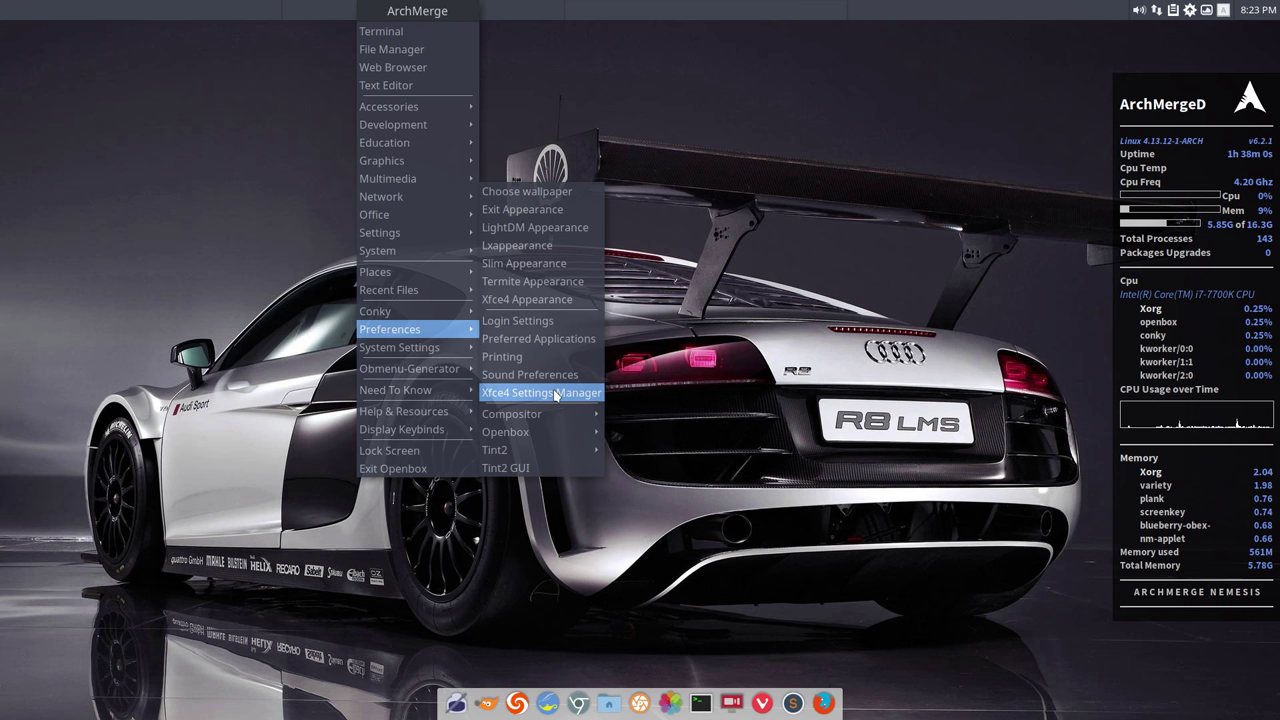
mouse_move(545, 450)
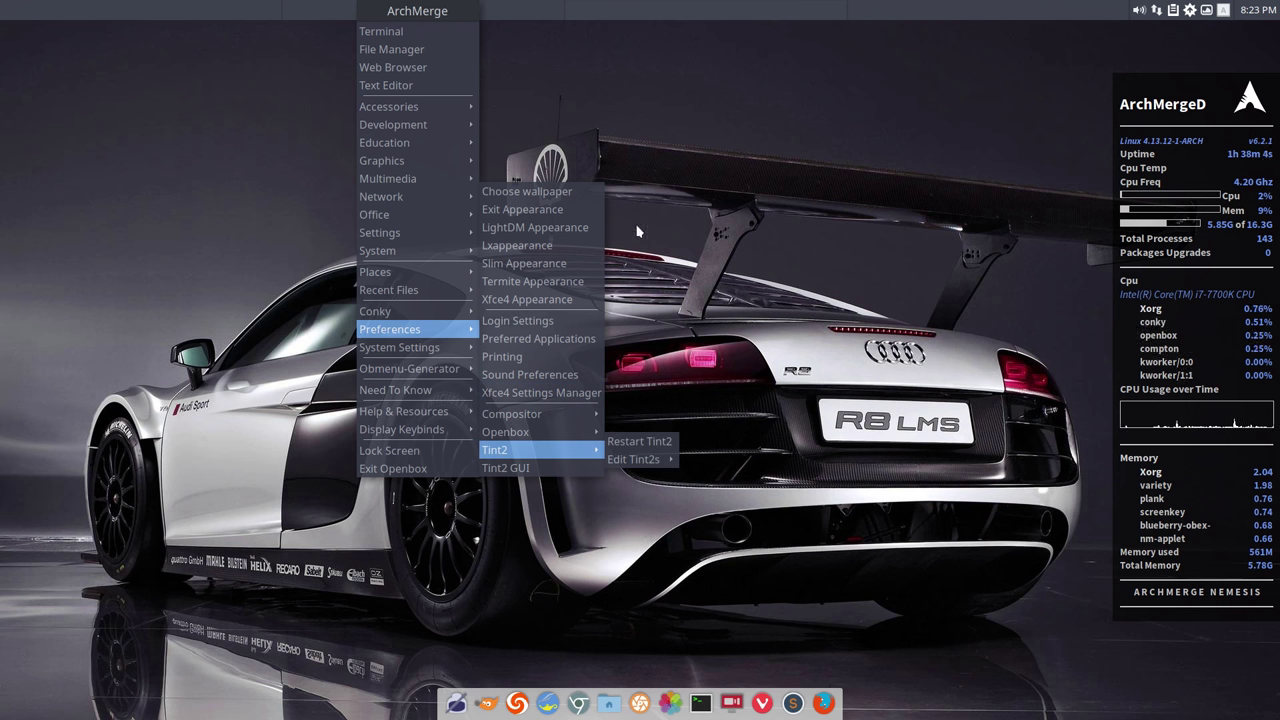
left_click(519, 470)
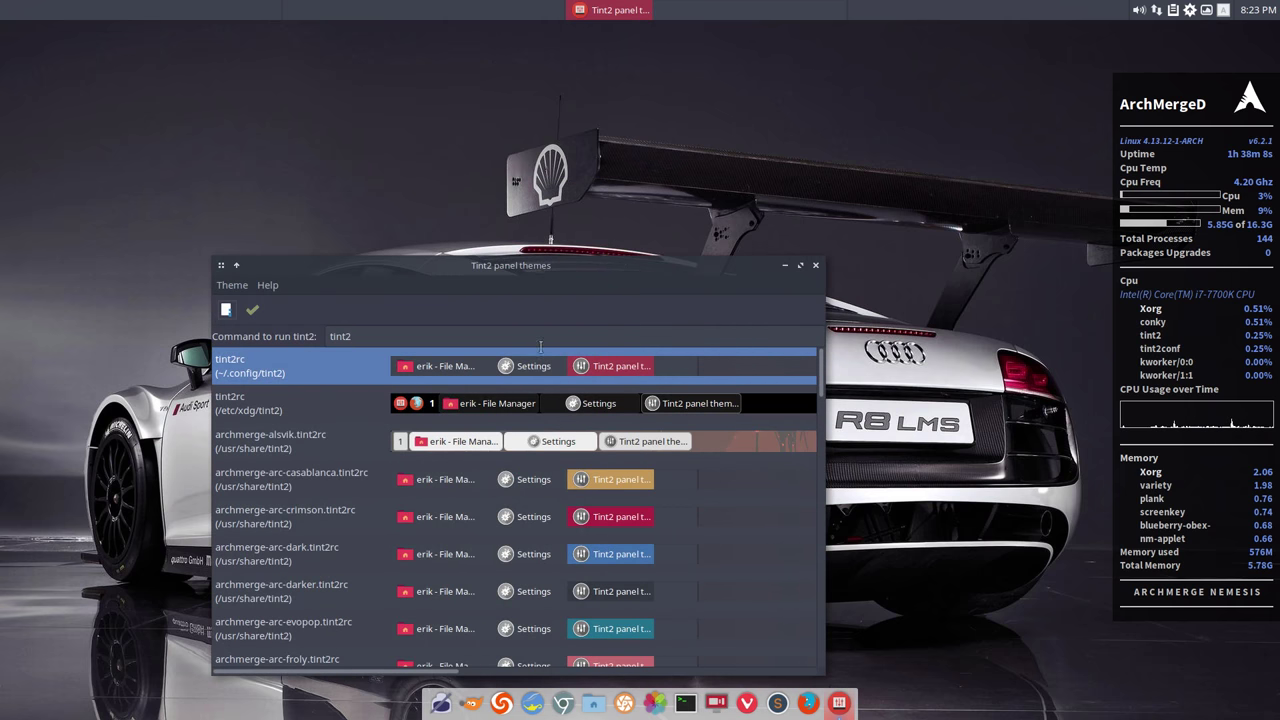
- Replace the default Tint2 panel theme with archmerge-arc-dark.tint2rc and close the panel themes window
left_click(588, 556)
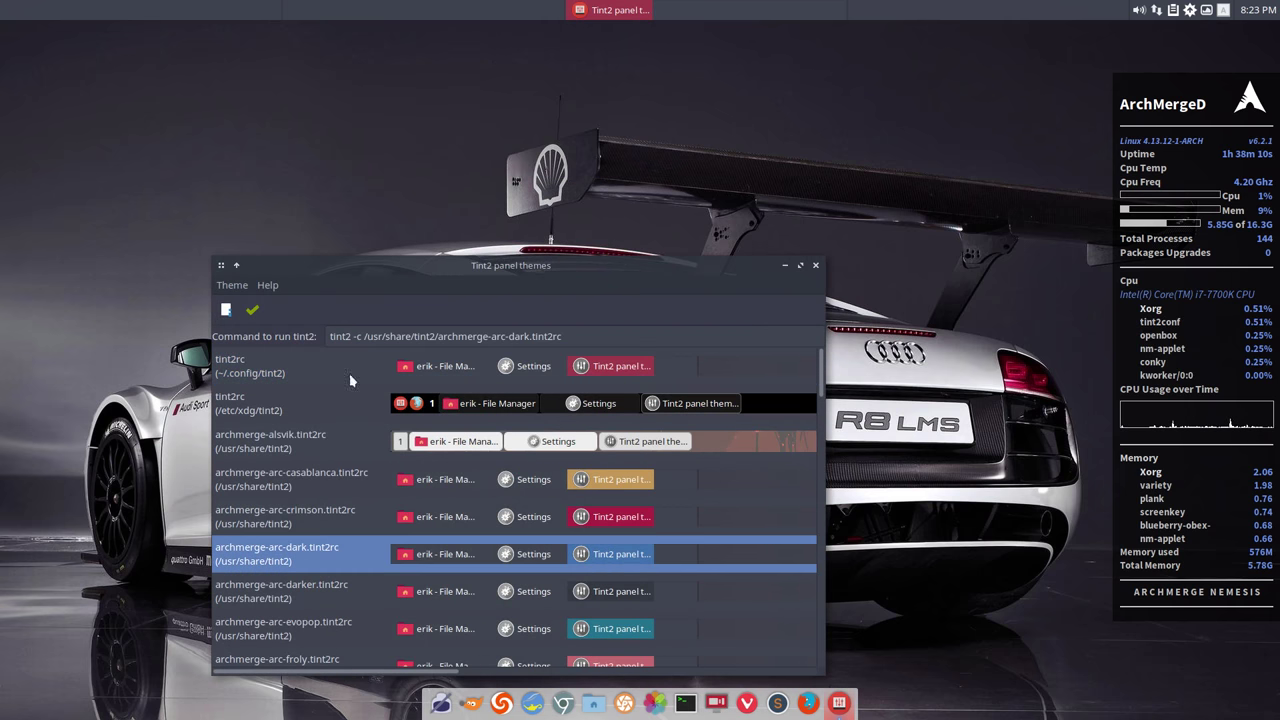
left_click(256, 310)
left_click(592, 522)
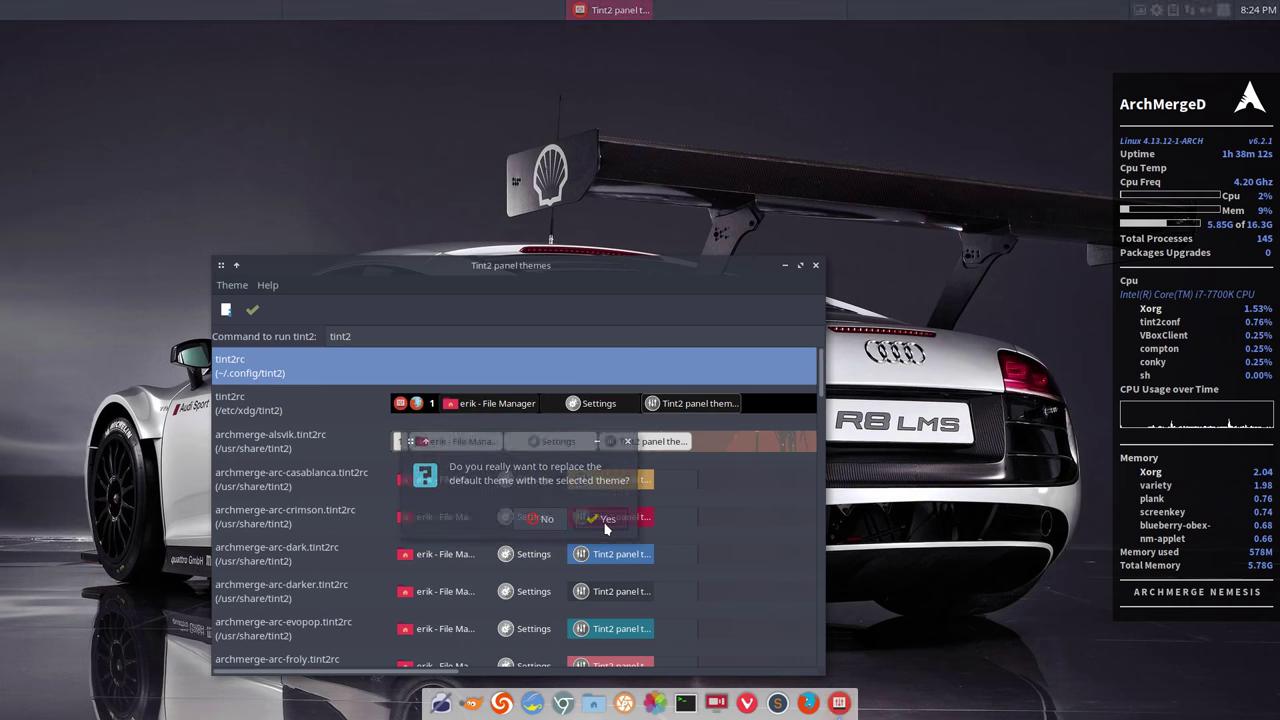
left_click(815, 265)
- Examine the Need To Know, Help & Resources and Display Keybinds entries of the desktop menu
right_click(384, 206)
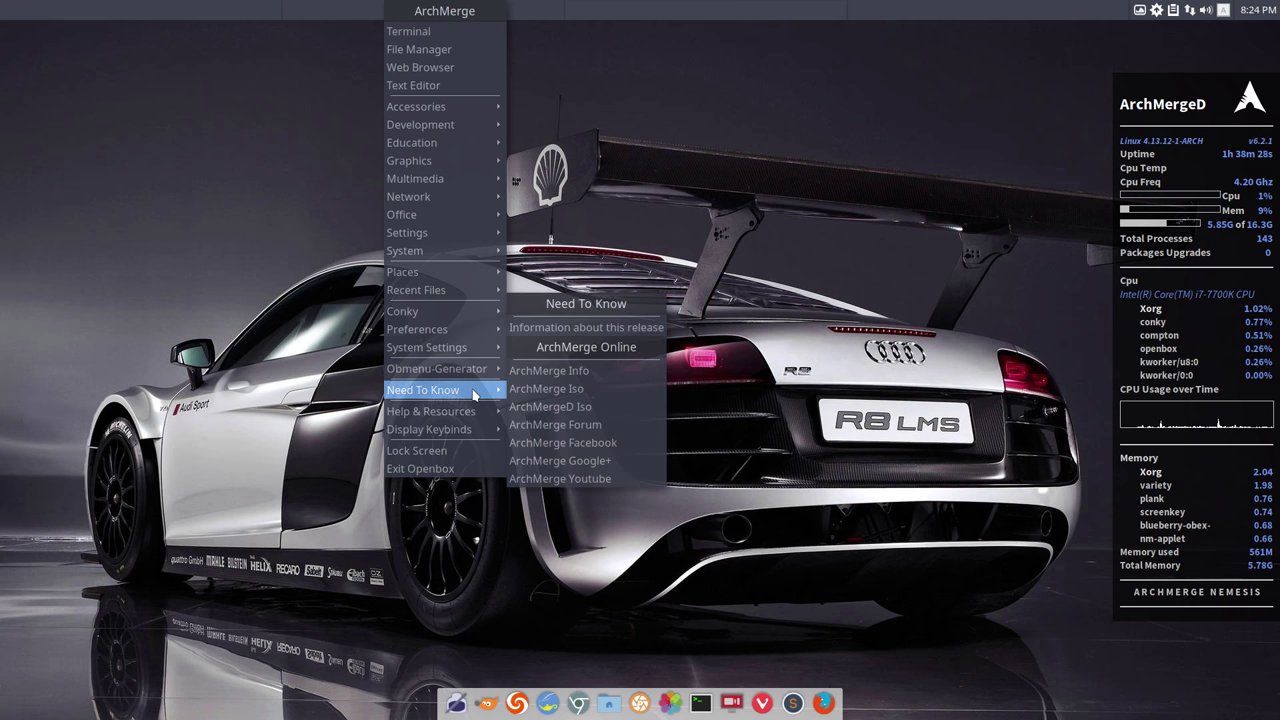
mouse_move(481, 414)
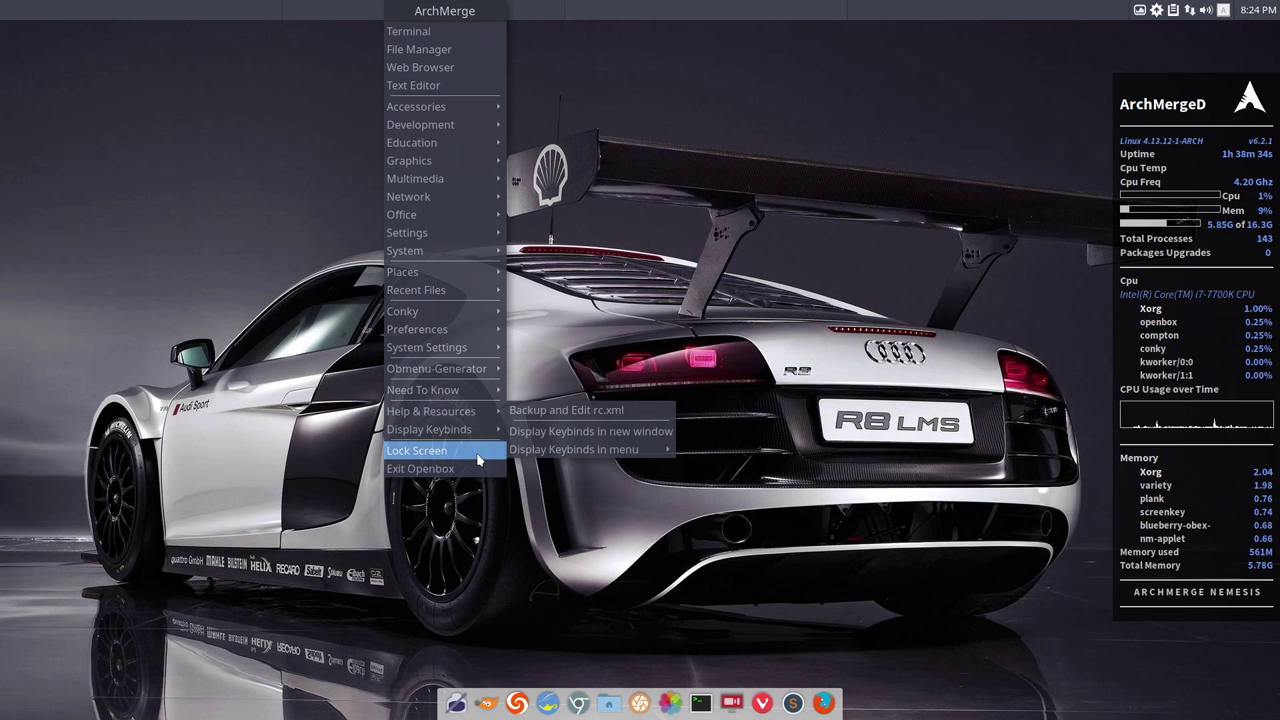
left_click(721, 445)
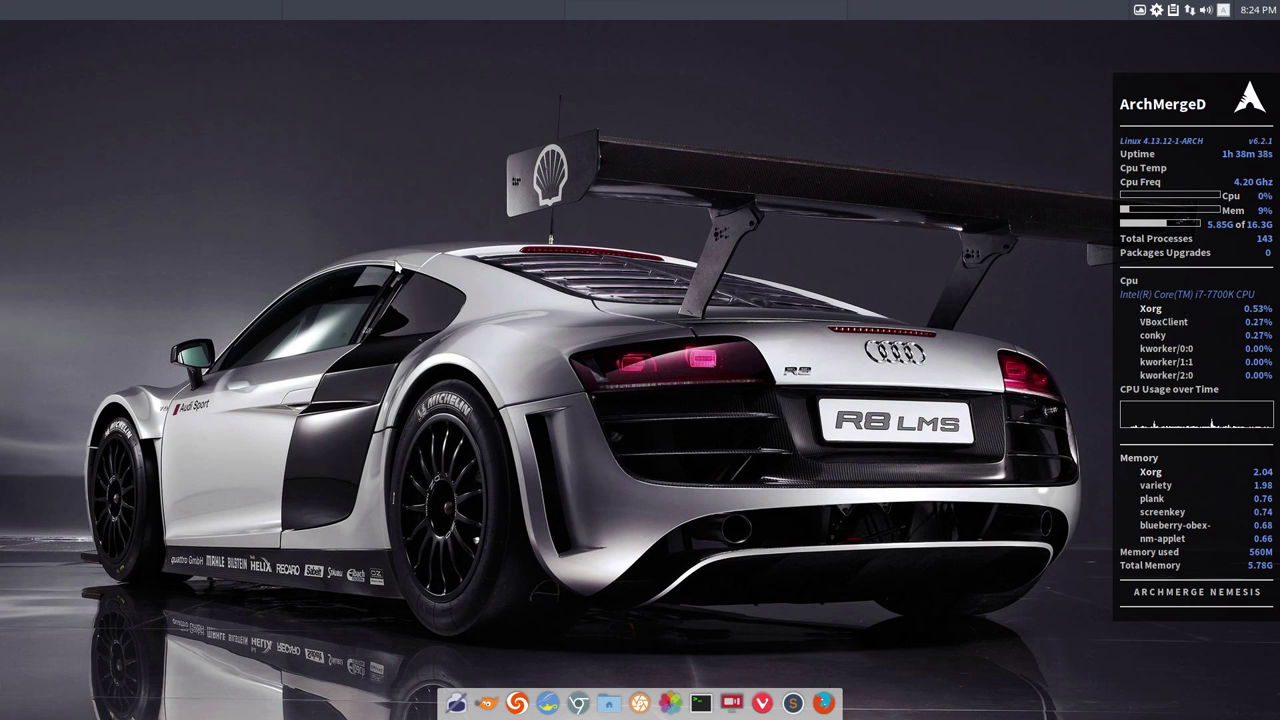
right_click(397, 267)
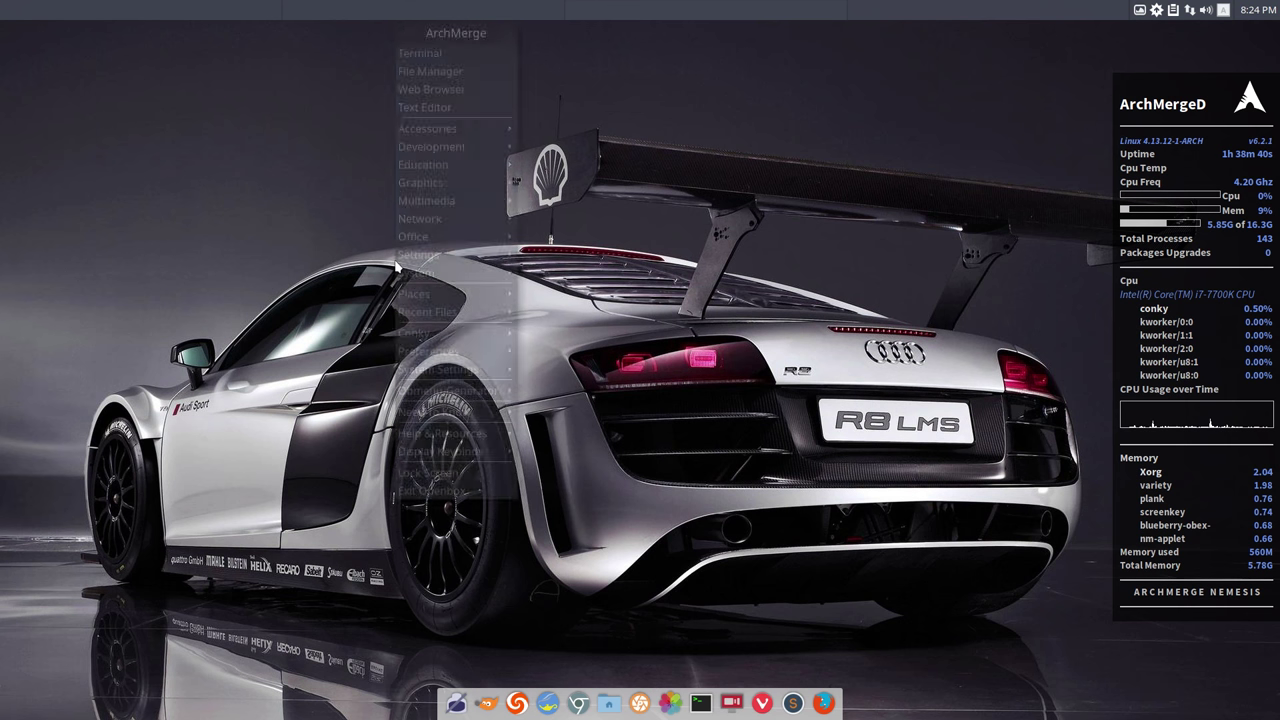